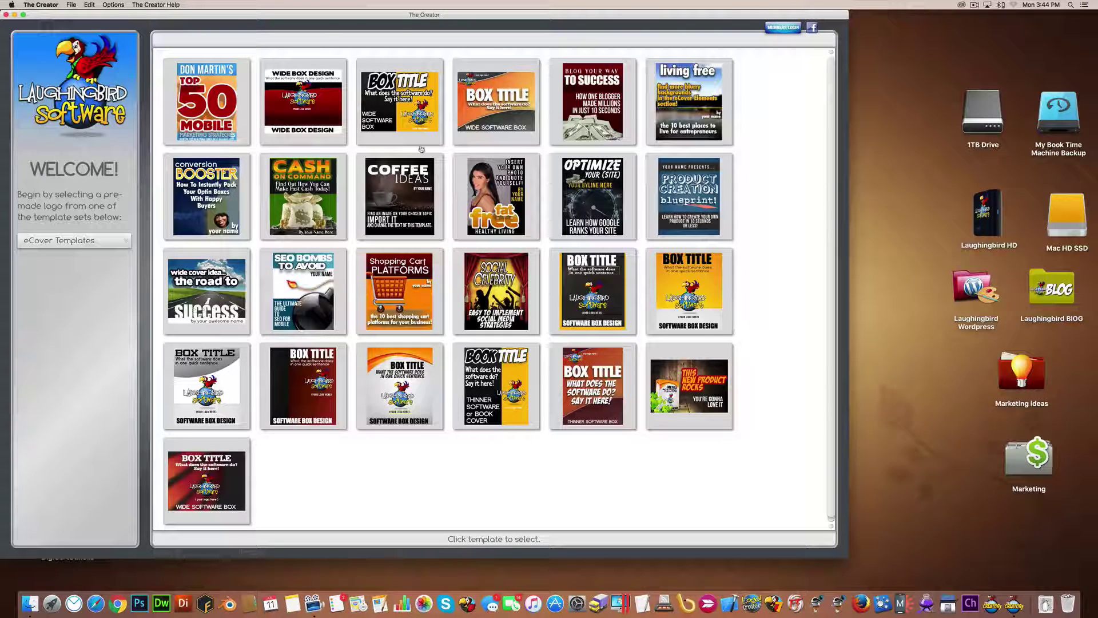
# Browse the template sets, comparing 3D eCovers, and settle on the eCover Templates set.
pyautogui.click(67, 244)
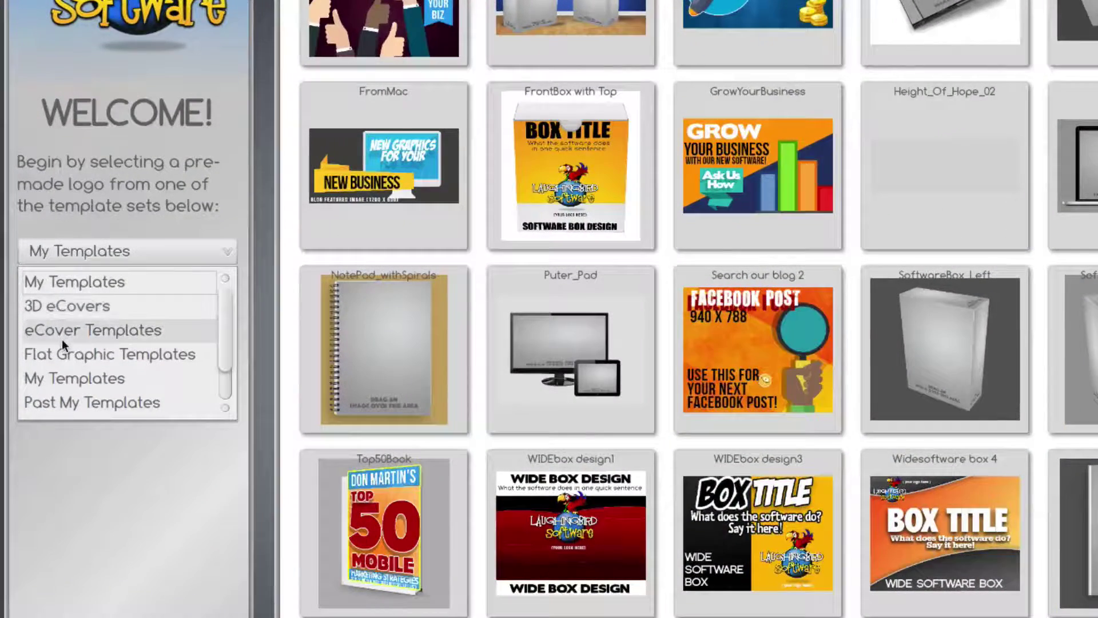
pyautogui.click(112, 331)
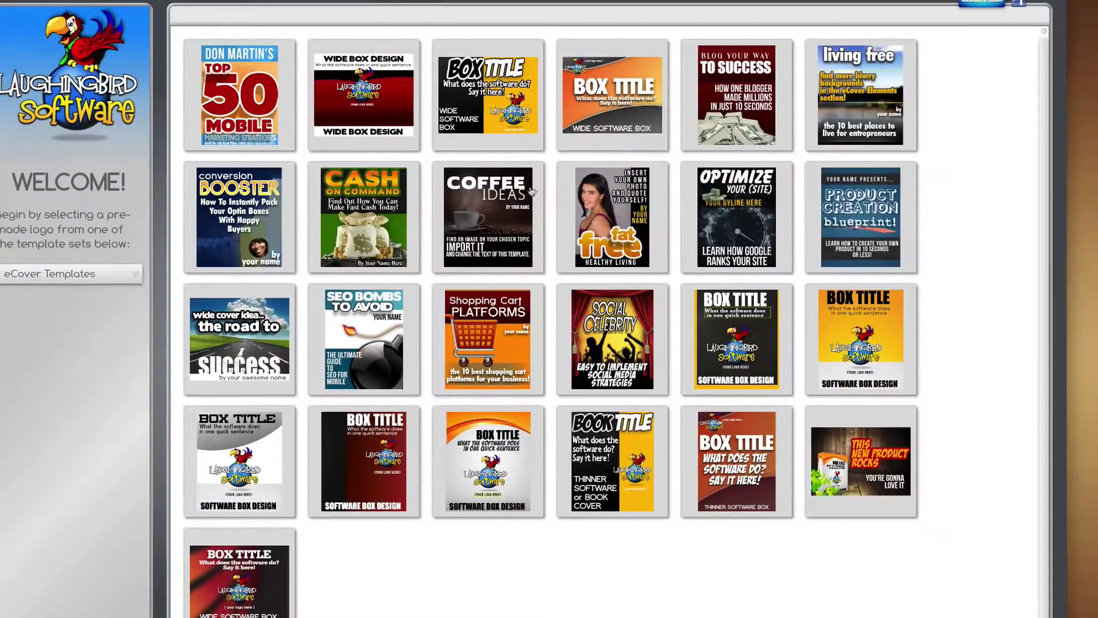
pyautogui.click(56, 280)
pyautogui.click(55, 280)
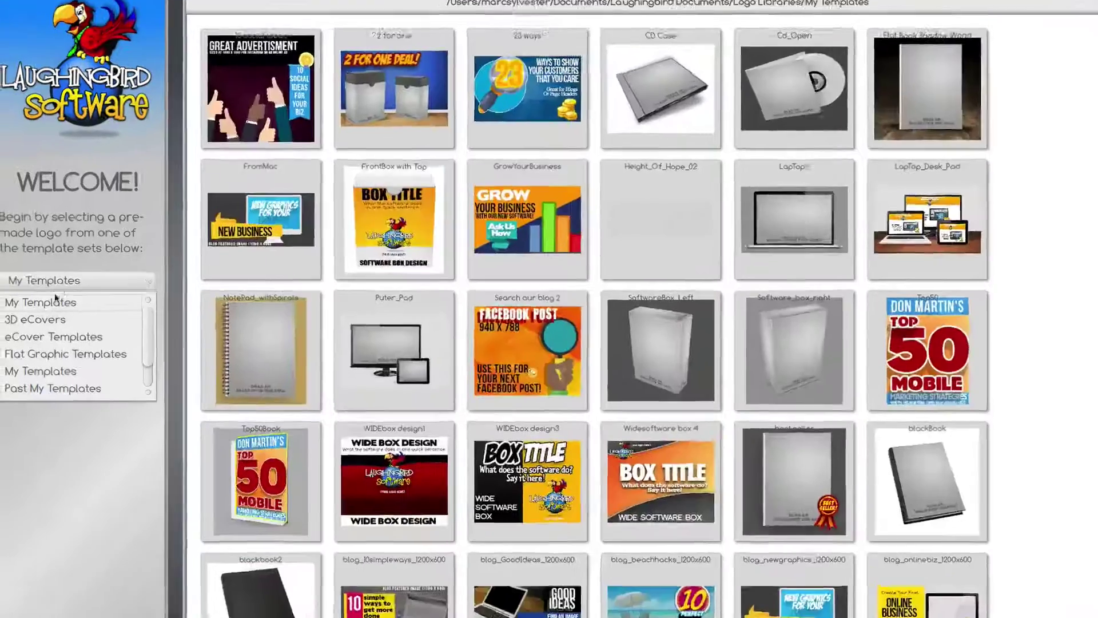
pyautogui.click(49, 319)
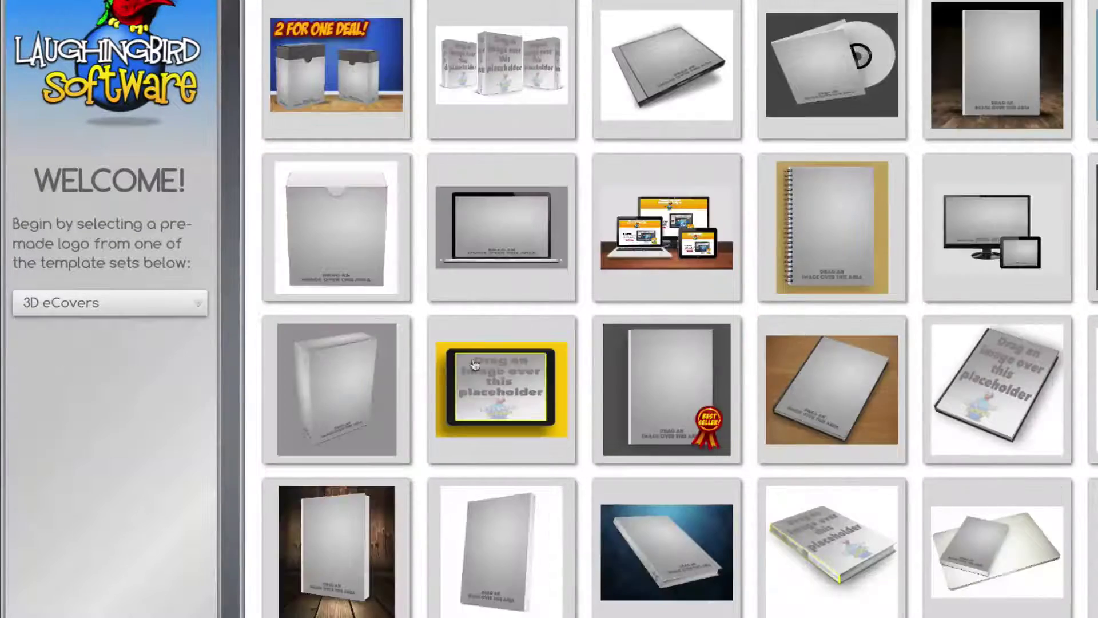
pyautogui.scroll(-10, 675, 309)
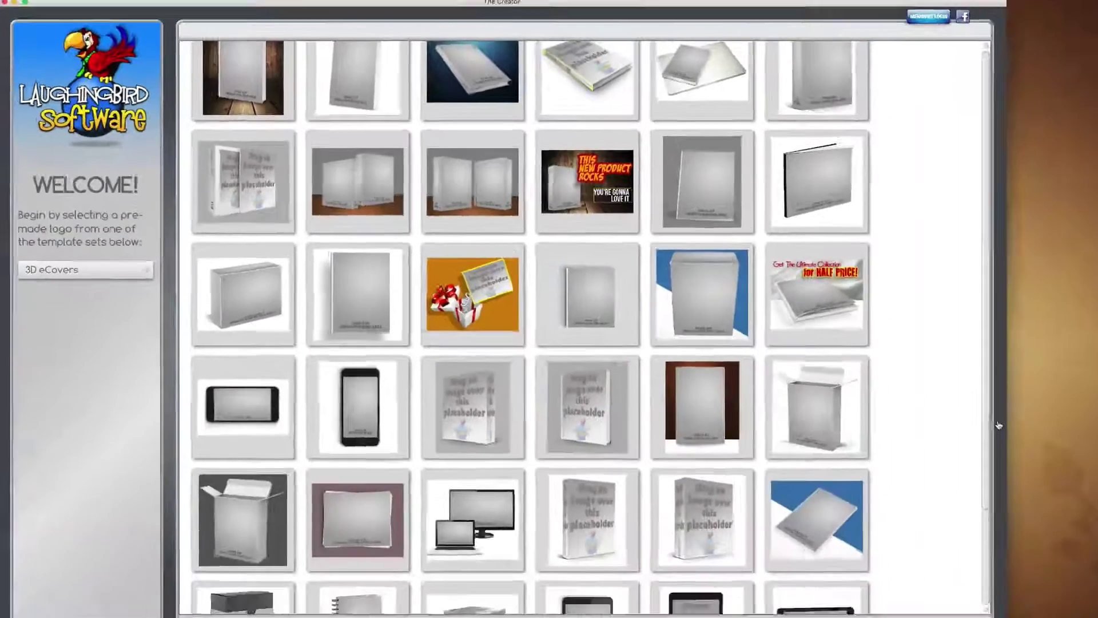
pyautogui.scroll(10, 985, 400)
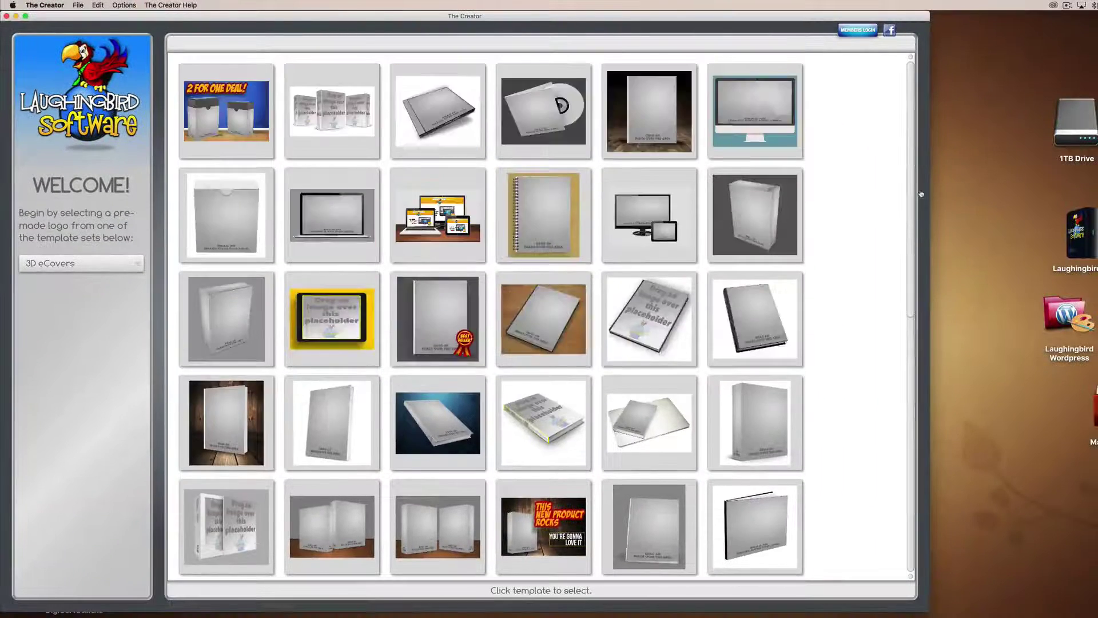
pyautogui.click(52, 263)
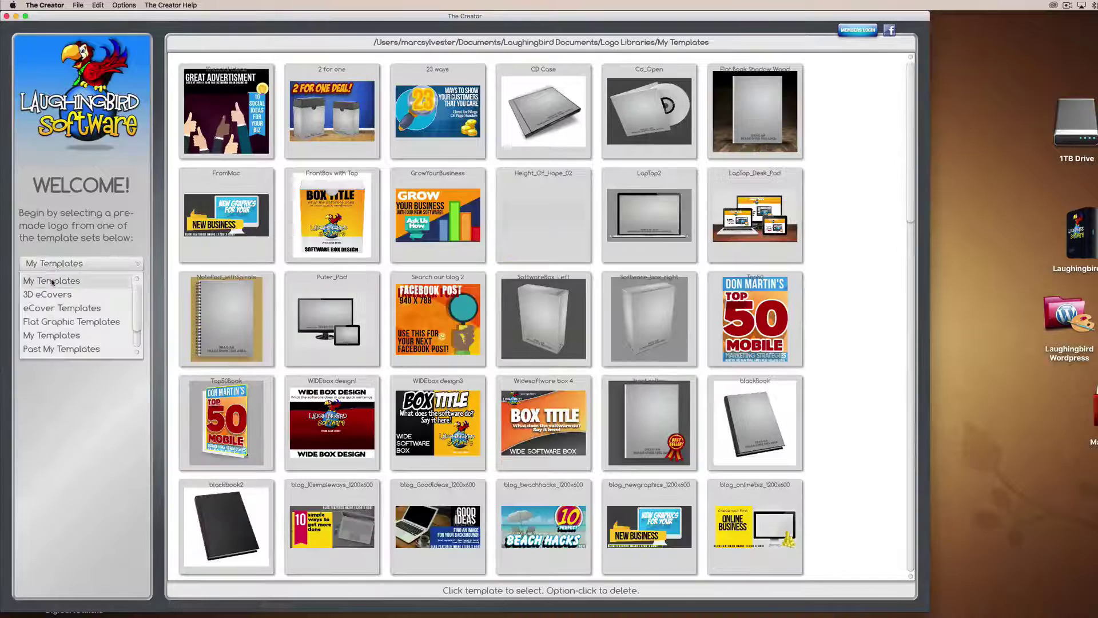
pyautogui.click(53, 309)
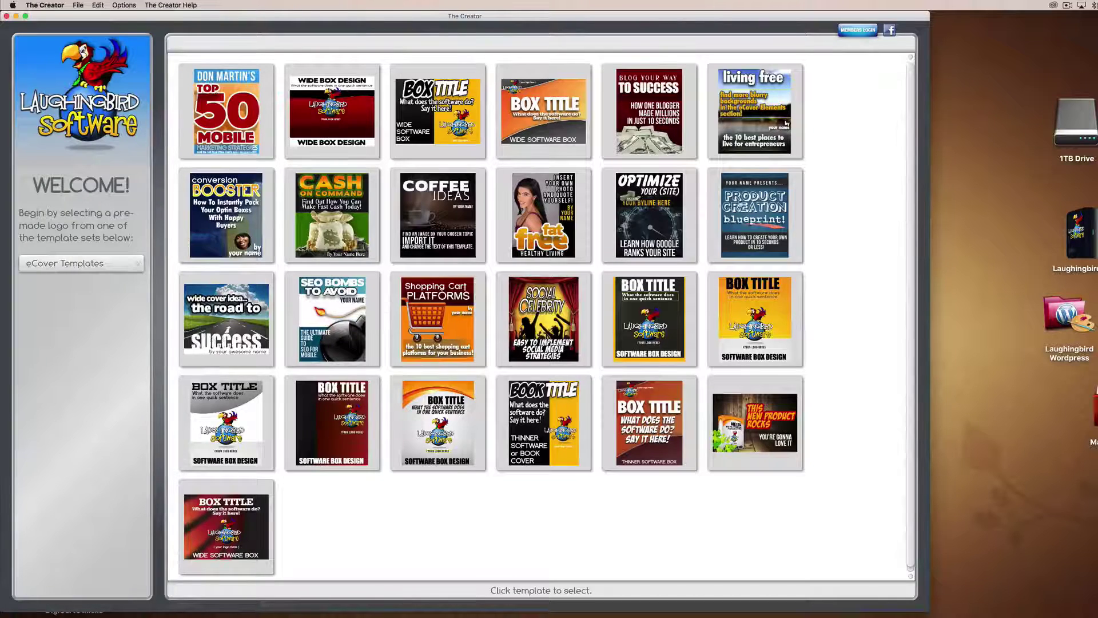
# Open the SEO Bombs to Avoid cover, retitle it WE LOVE THE CREATOR, and delete the bomb image.
pyautogui.click(335, 308)
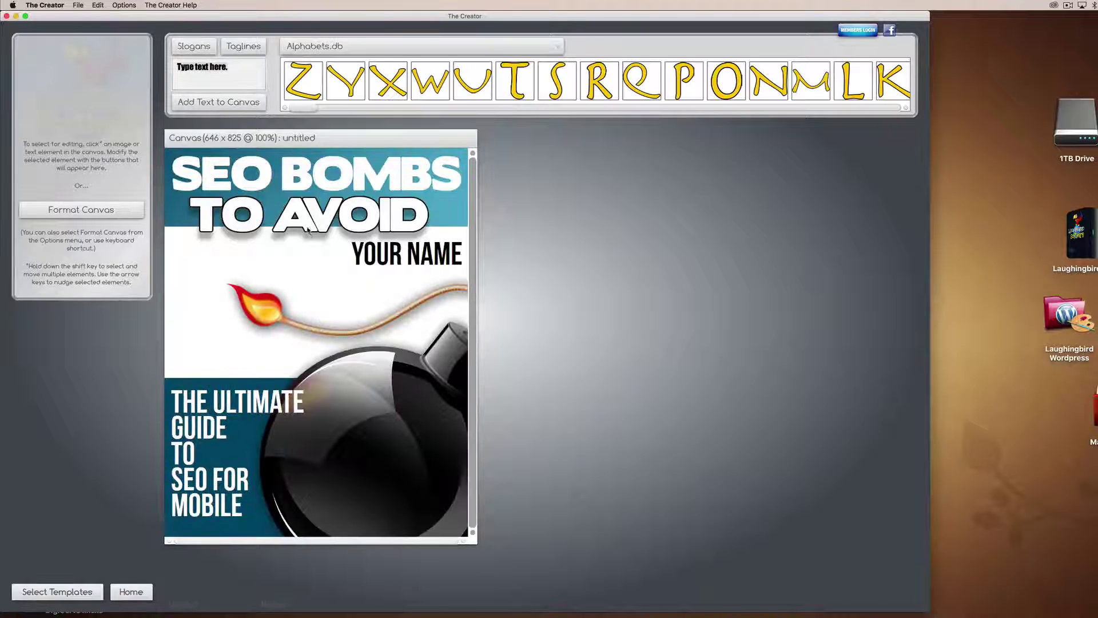
pyautogui.click(307, 230)
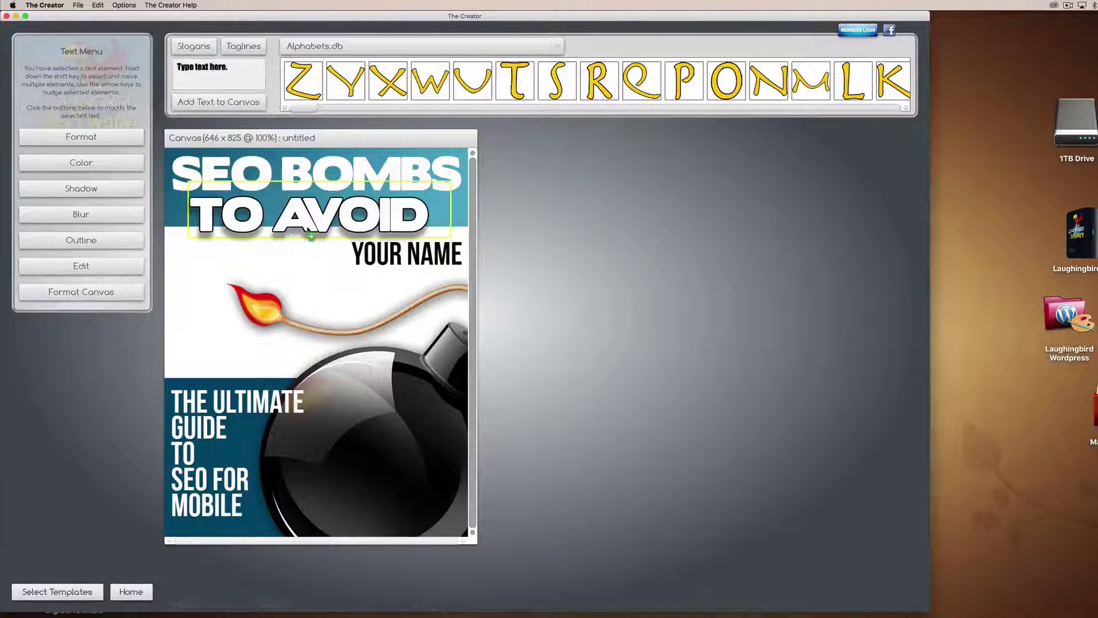
pyautogui.click(89, 265)
pyautogui.click(69, 86)
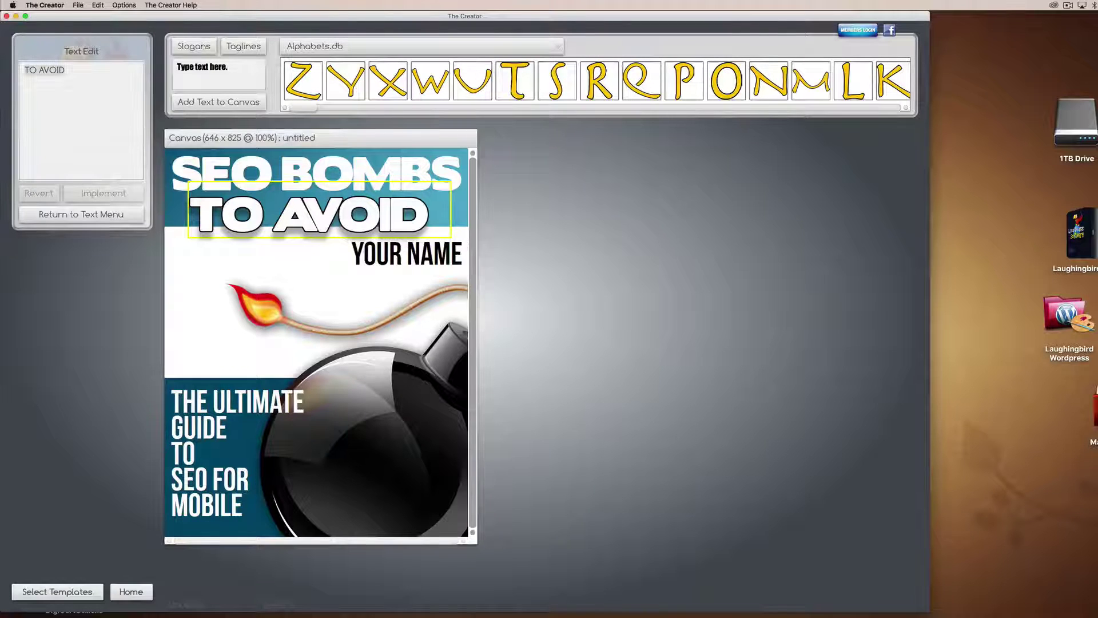
pyautogui.write('CREATO')
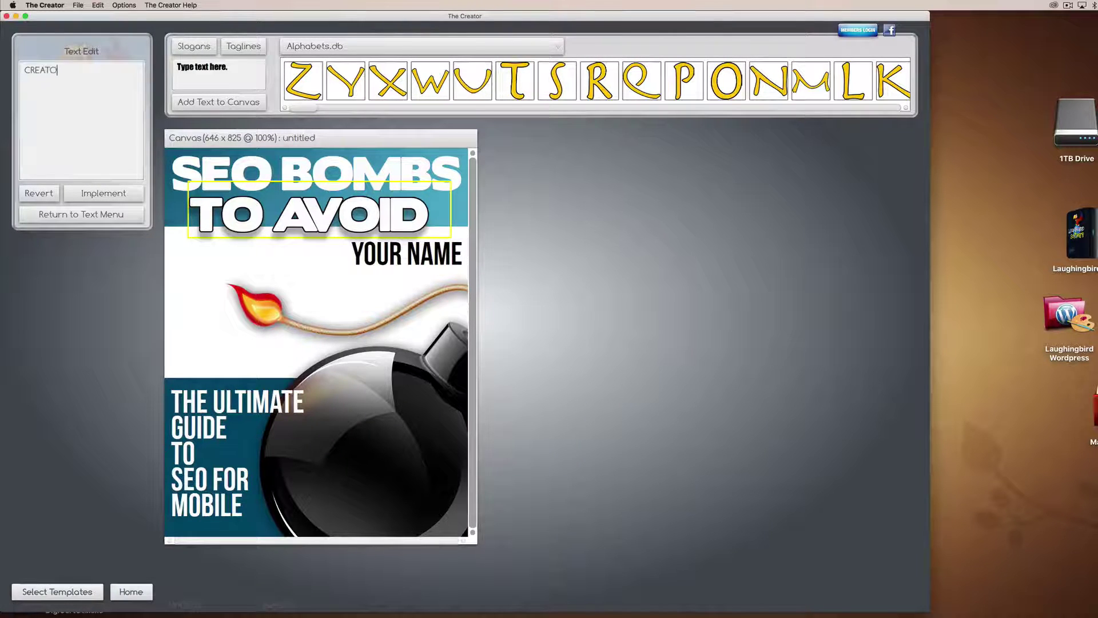
pyautogui.write('R')
pyautogui.click(103, 194)
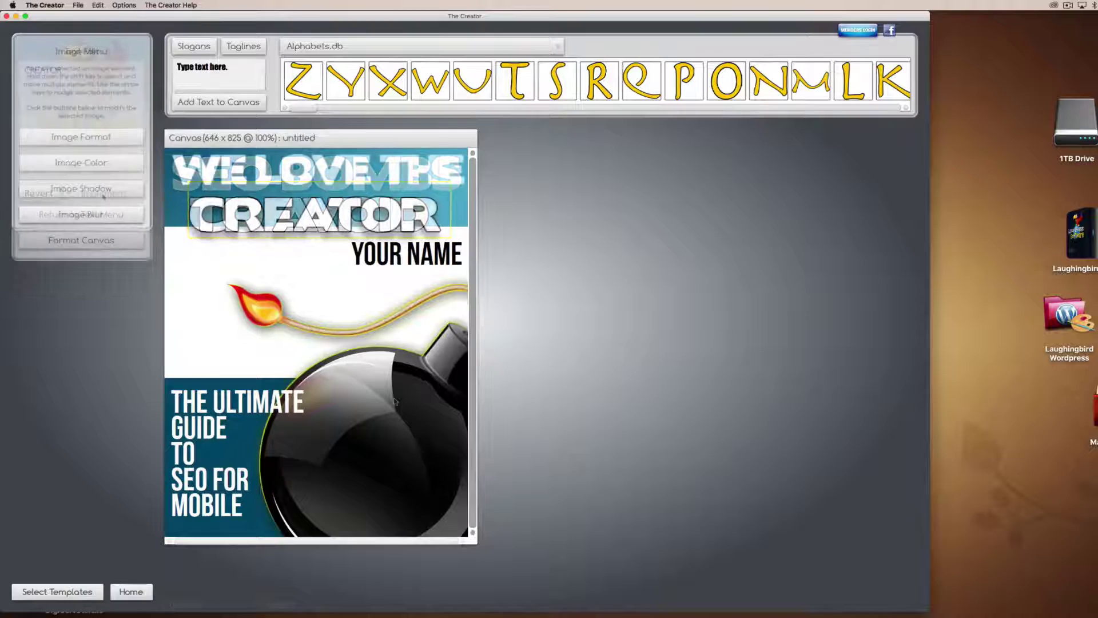
pyautogui.press('Delete')
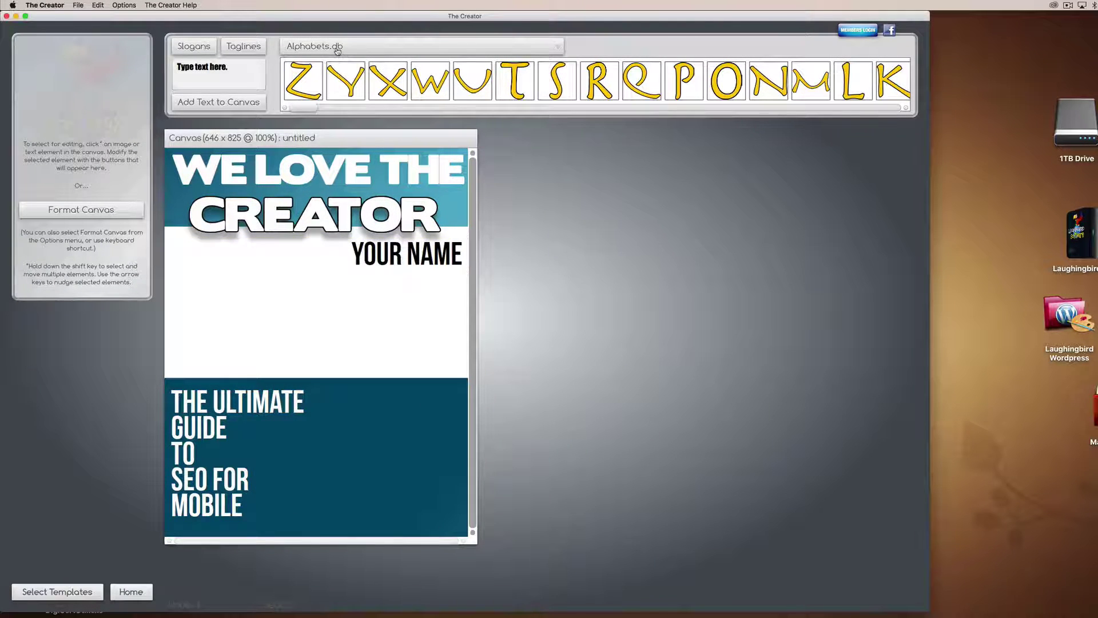
pyautogui.click(337, 51)
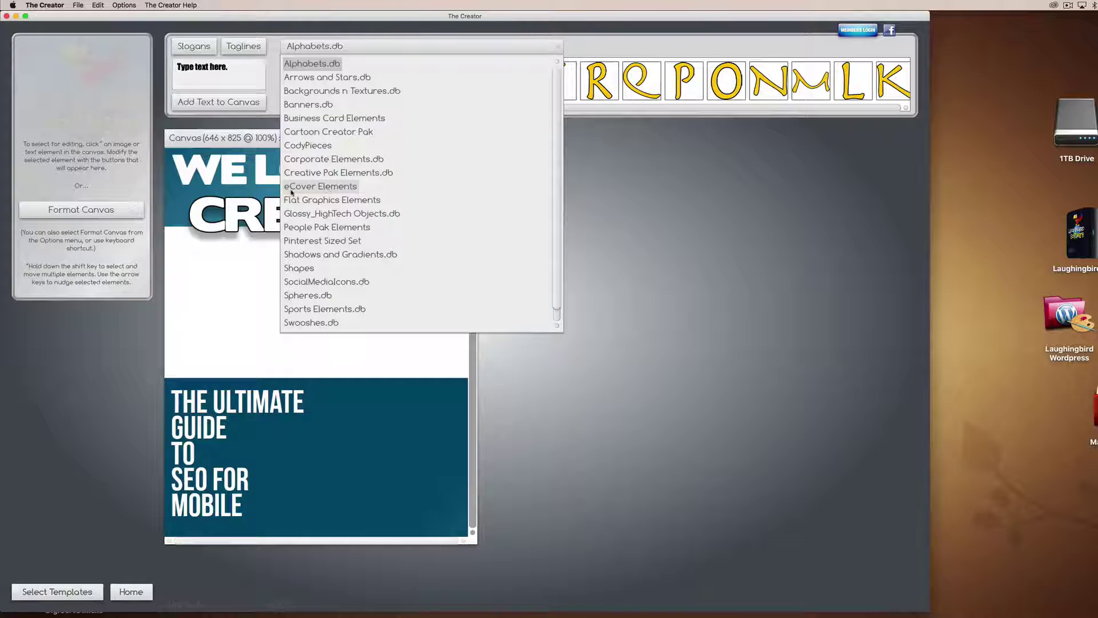
# Drag a money bag from the eCover Elements Money Elements folder onto the cover and shrink it.
pyautogui.click(316, 187)
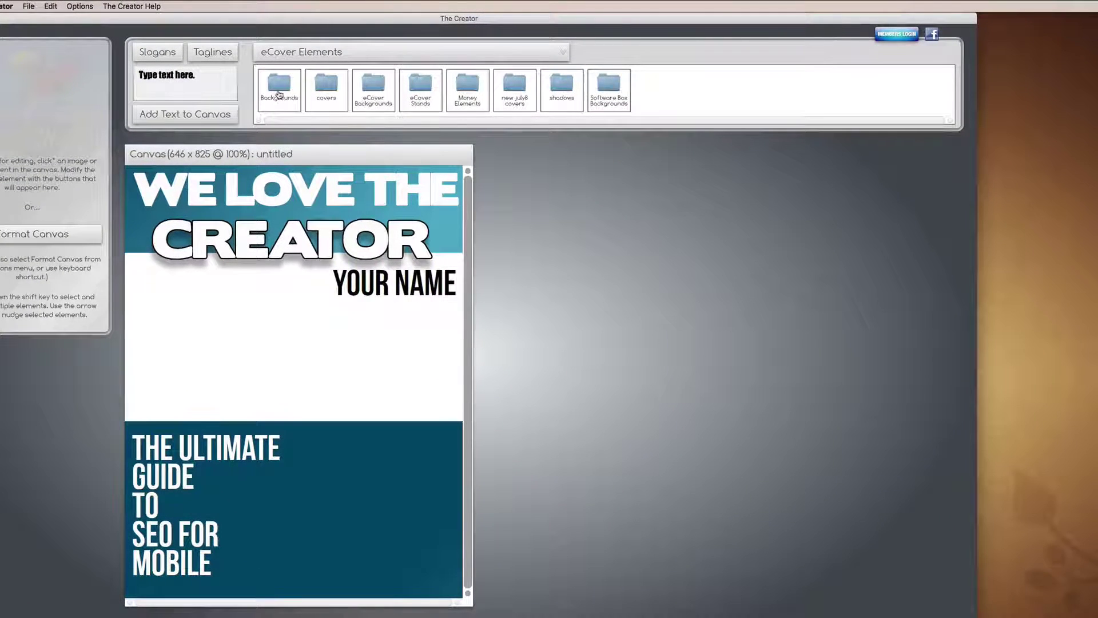
pyautogui.click(467, 86)
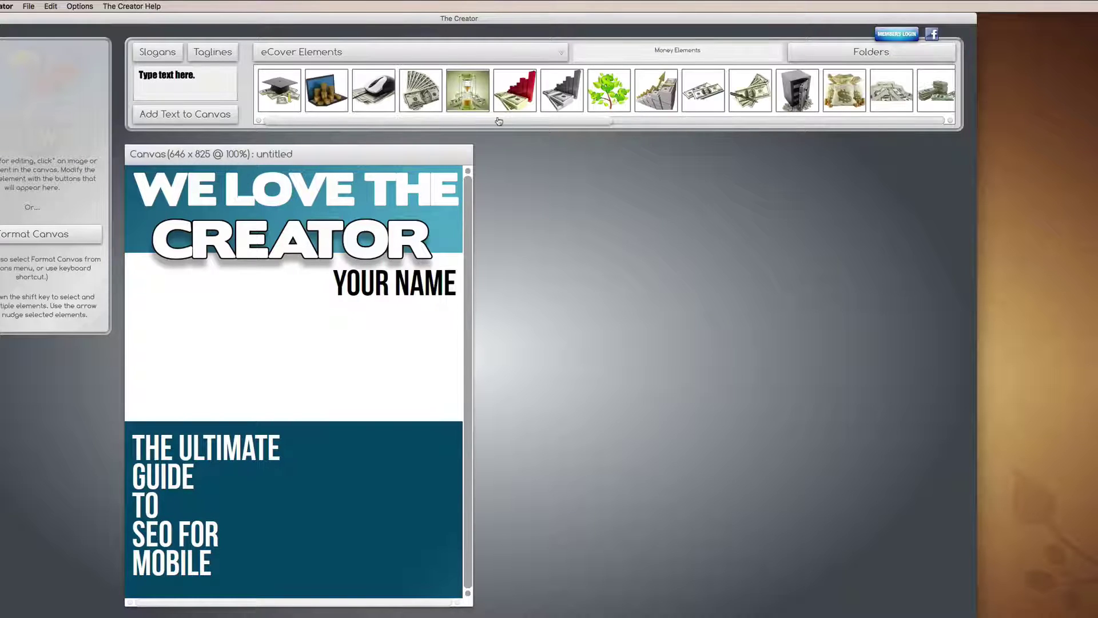
pyautogui.moveTo(497, 118); pyautogui.dragTo(426, 390)
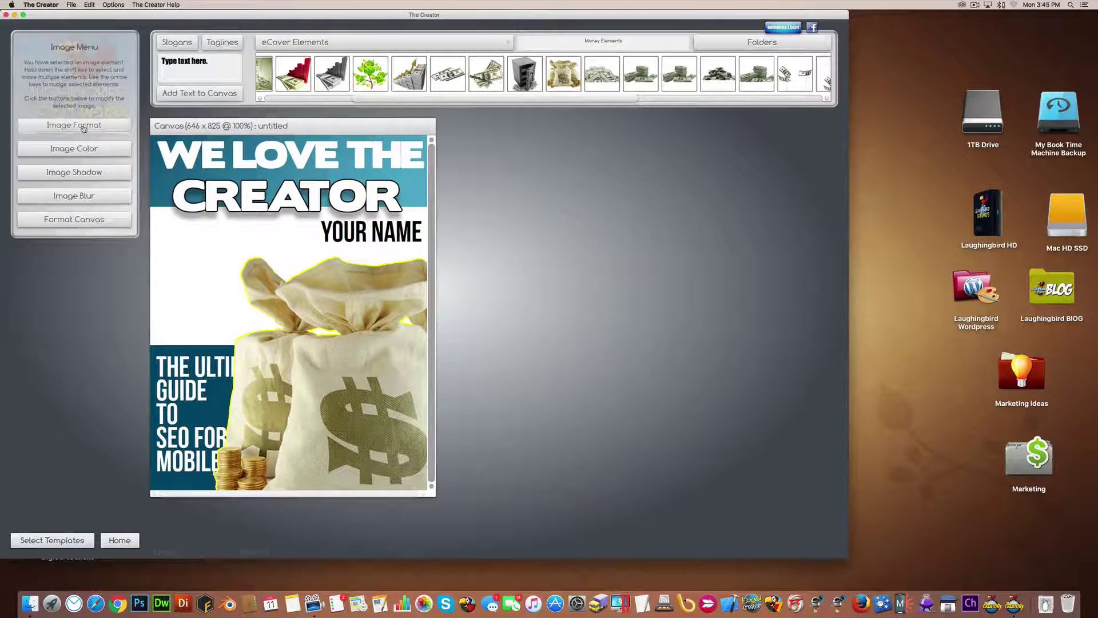
pyautogui.click(43, 153)
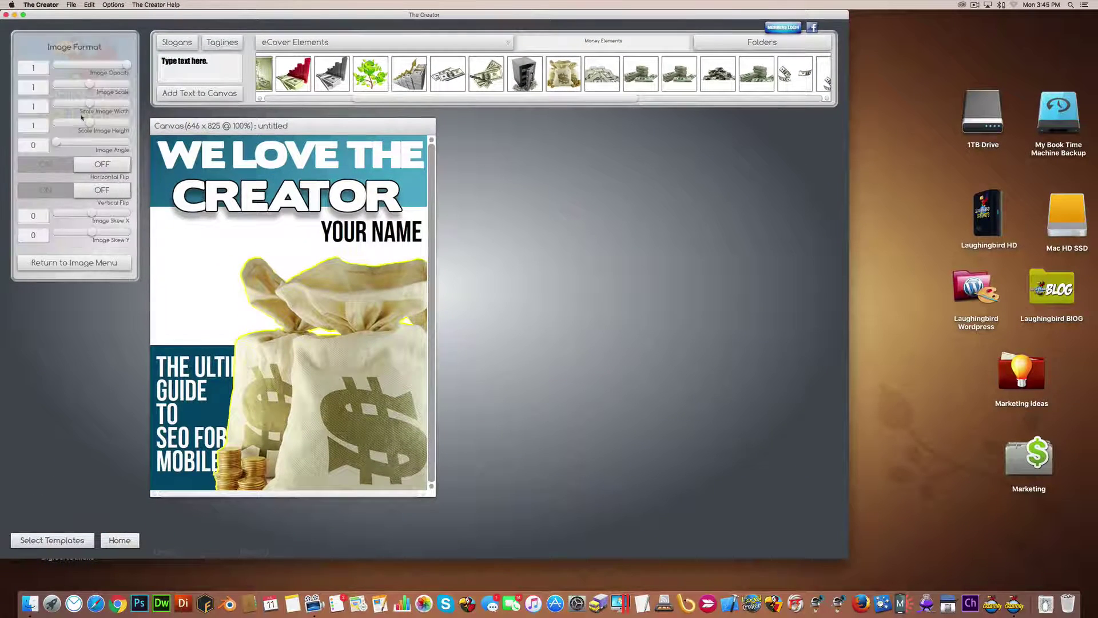
pyautogui.moveTo(91, 87); pyautogui.dragTo(85, 86)
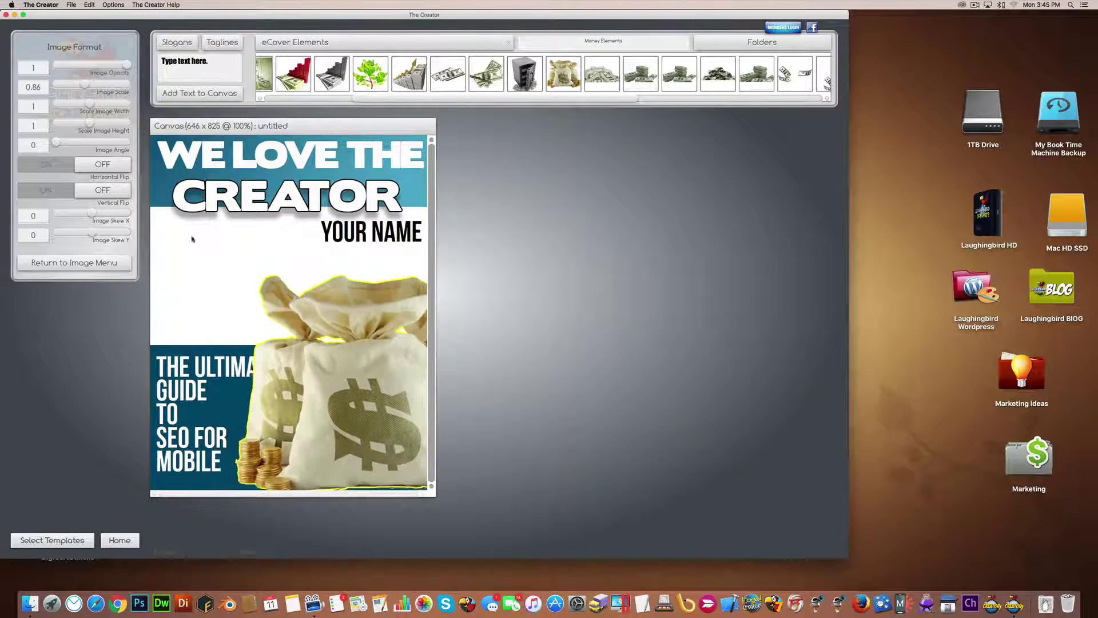
pyautogui.click(203, 269)
pyautogui.click(85, 192)
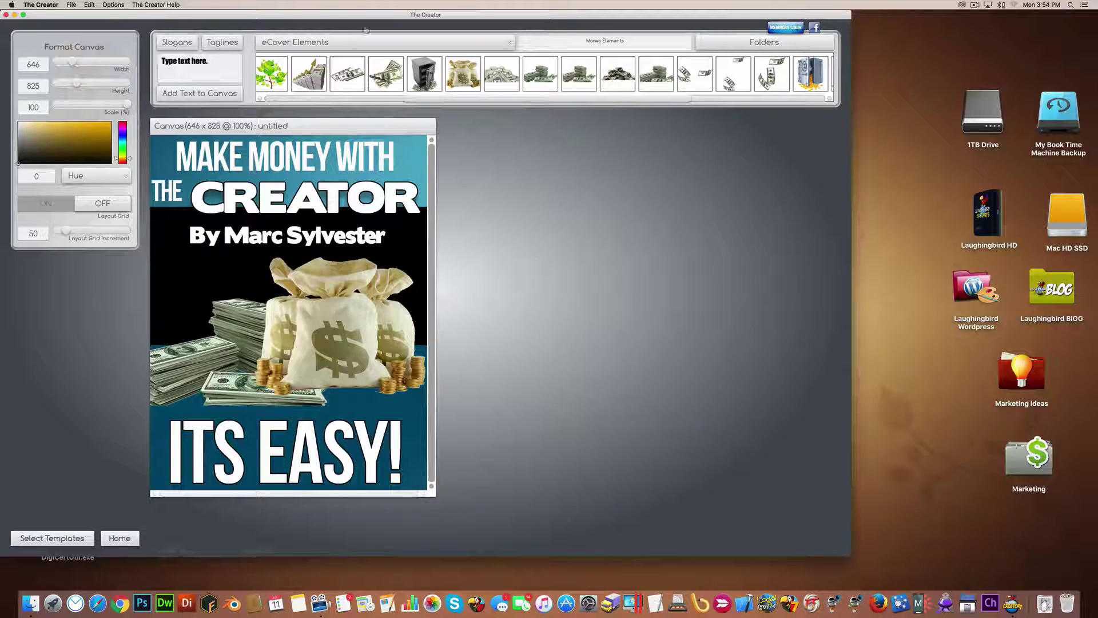
# Export the cover as a JPG named MakeMoney to the Desktop.
pyautogui.click(72, 5)
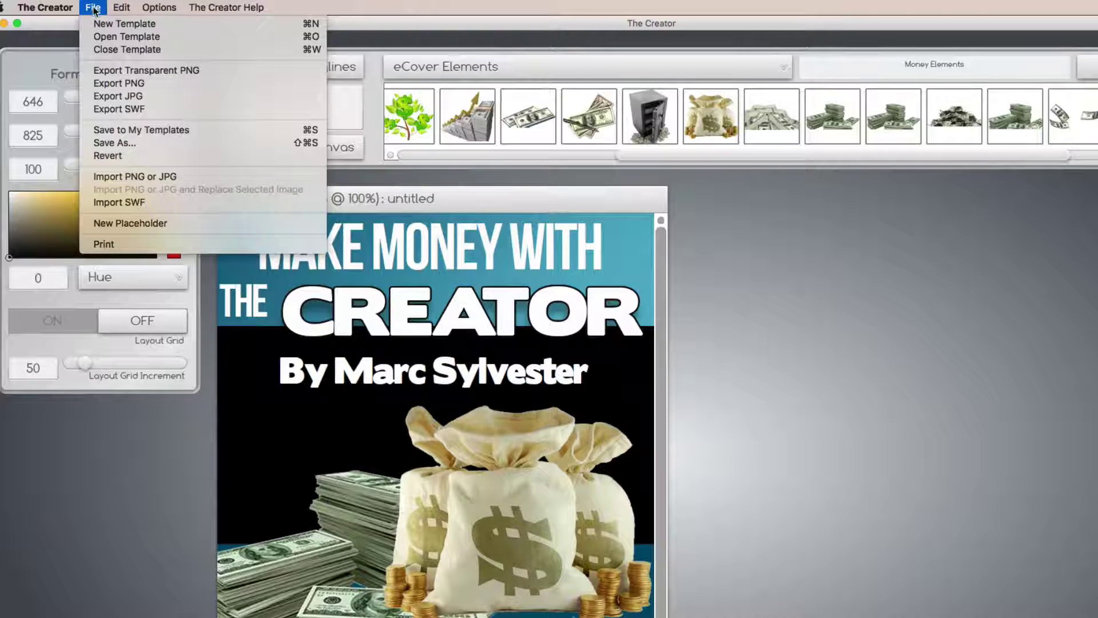
pyautogui.click(98, 95)
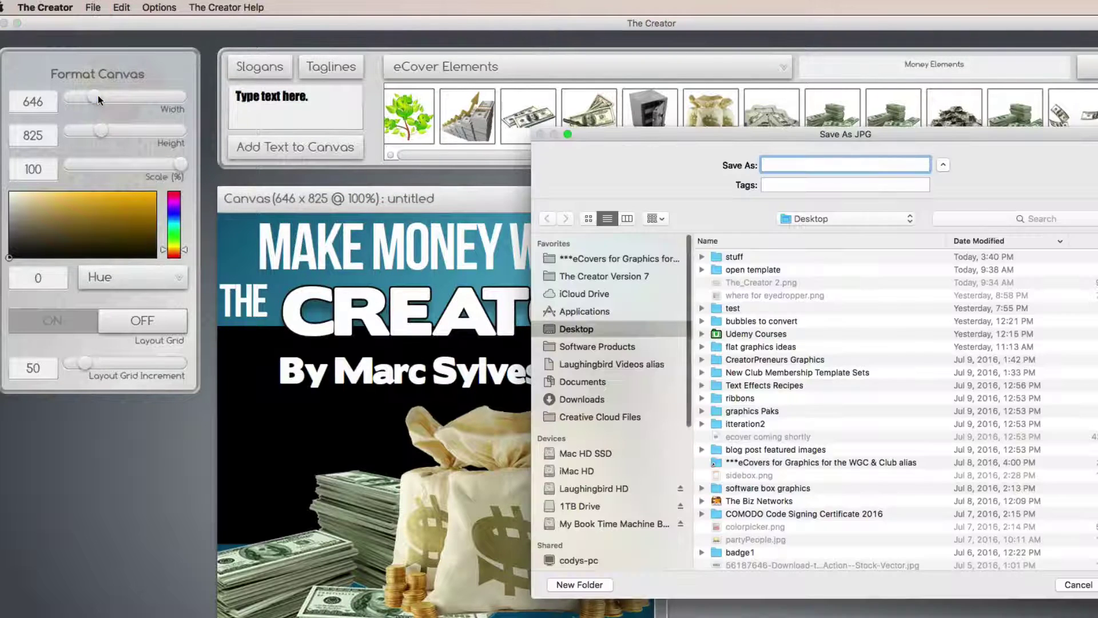
pyautogui.write('MakeMoney')
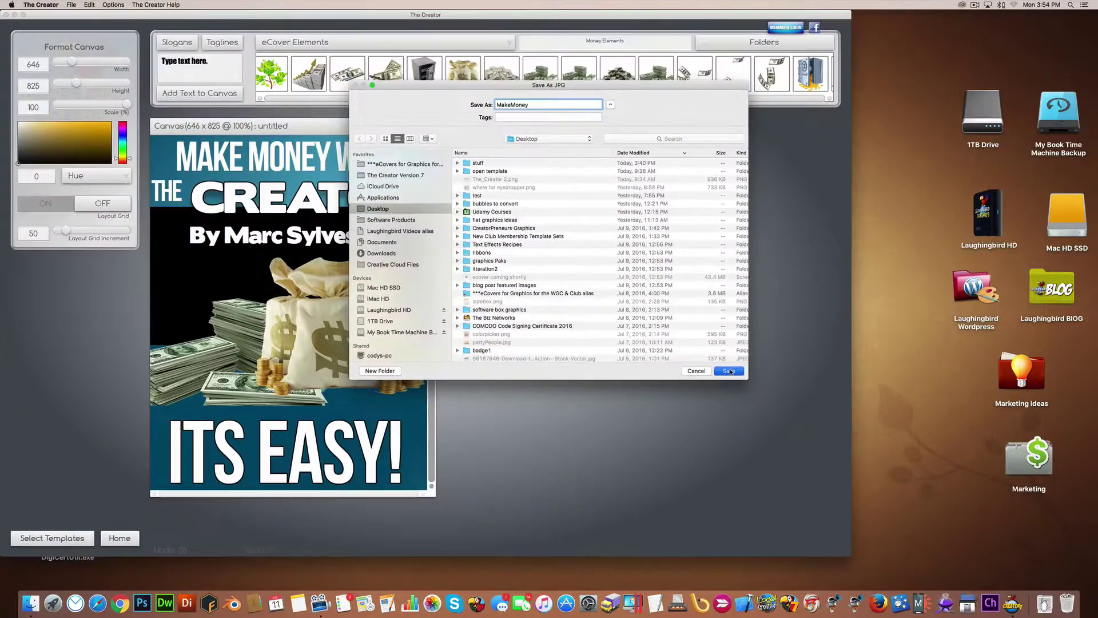
pyautogui.click(728, 372)
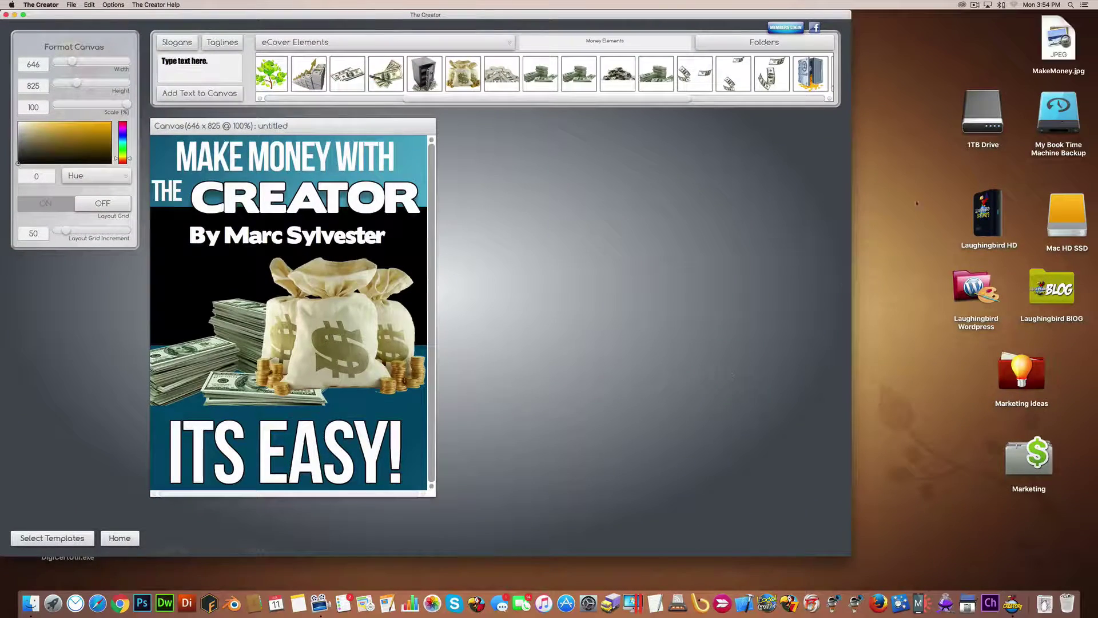
# Discard the MakeMoney cover design without saving it as a template and return to the template gallery.
pyautogui.moveTo(939, 199); pyautogui.dragTo(940, 206)
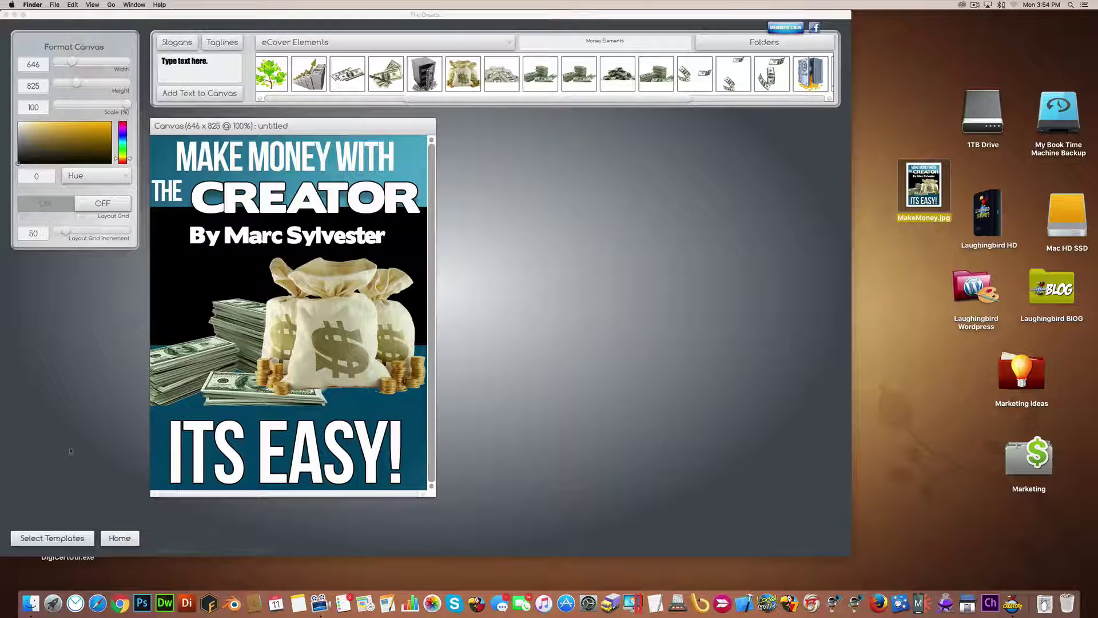
pyautogui.click(69, 540)
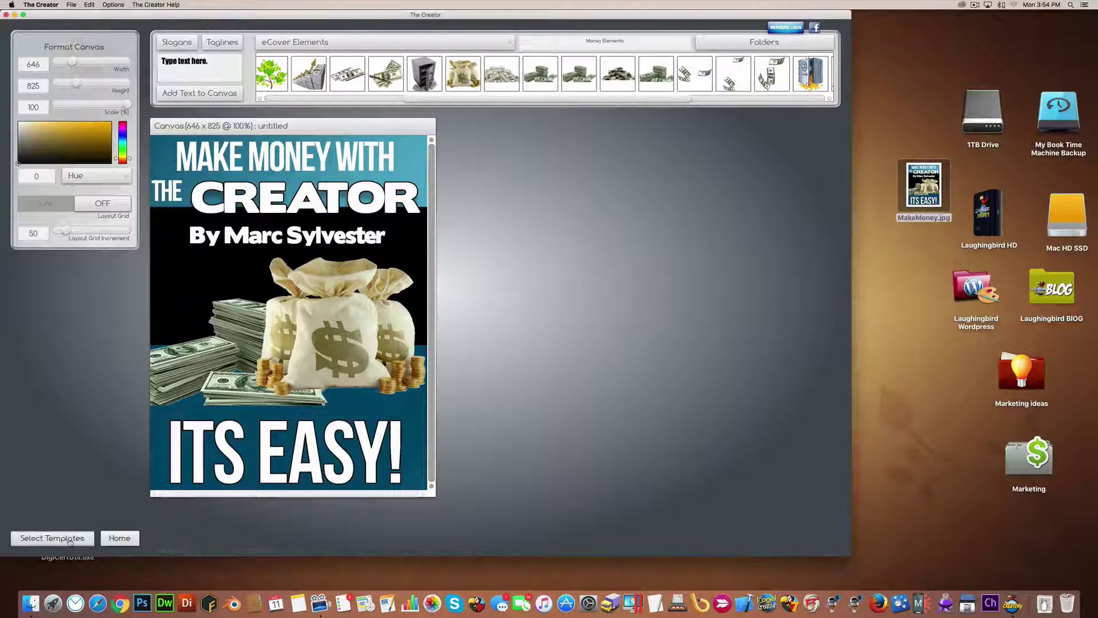
pyautogui.click(69, 541)
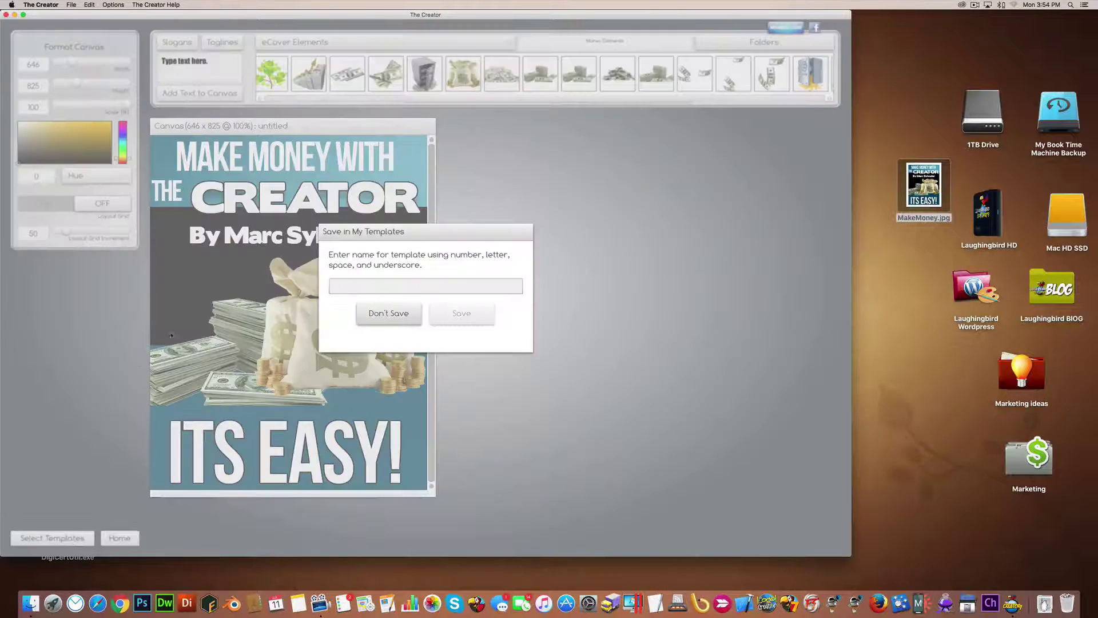
pyautogui.click(383, 314)
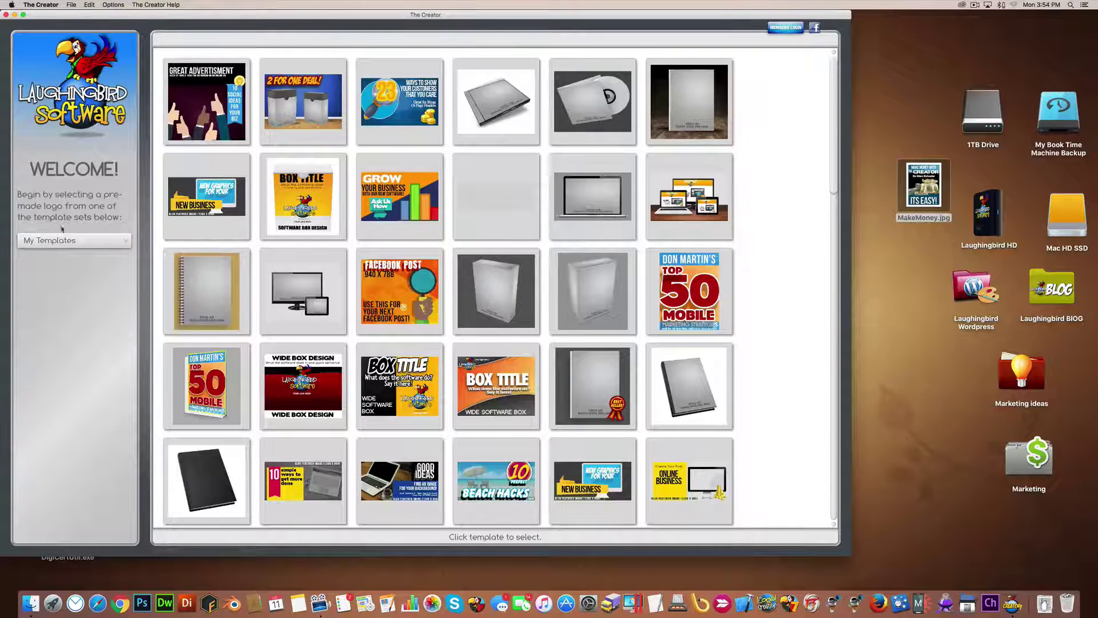
# Open the plain 3D software box template from the 3D eCovers set.
pyautogui.click(60, 243)
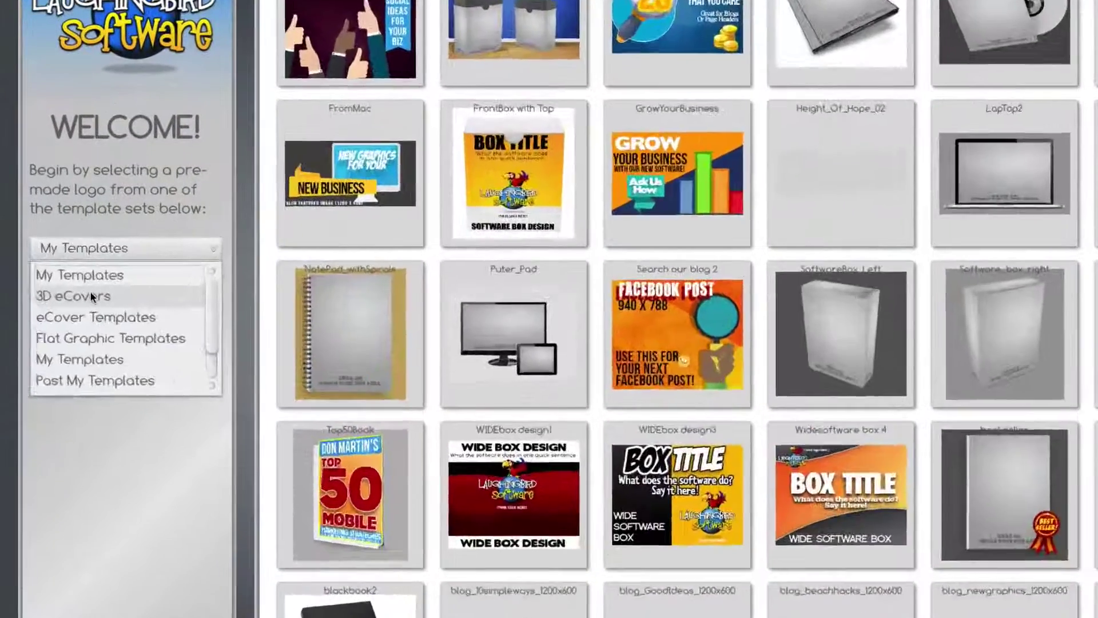
pyautogui.click(51, 269)
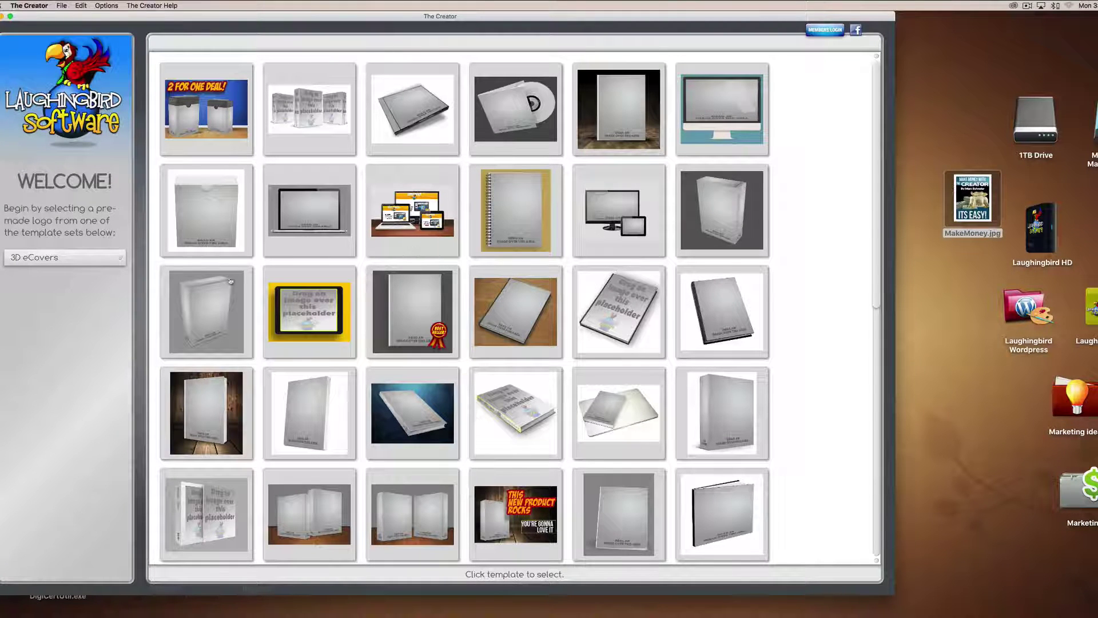
pyautogui.click(208, 313)
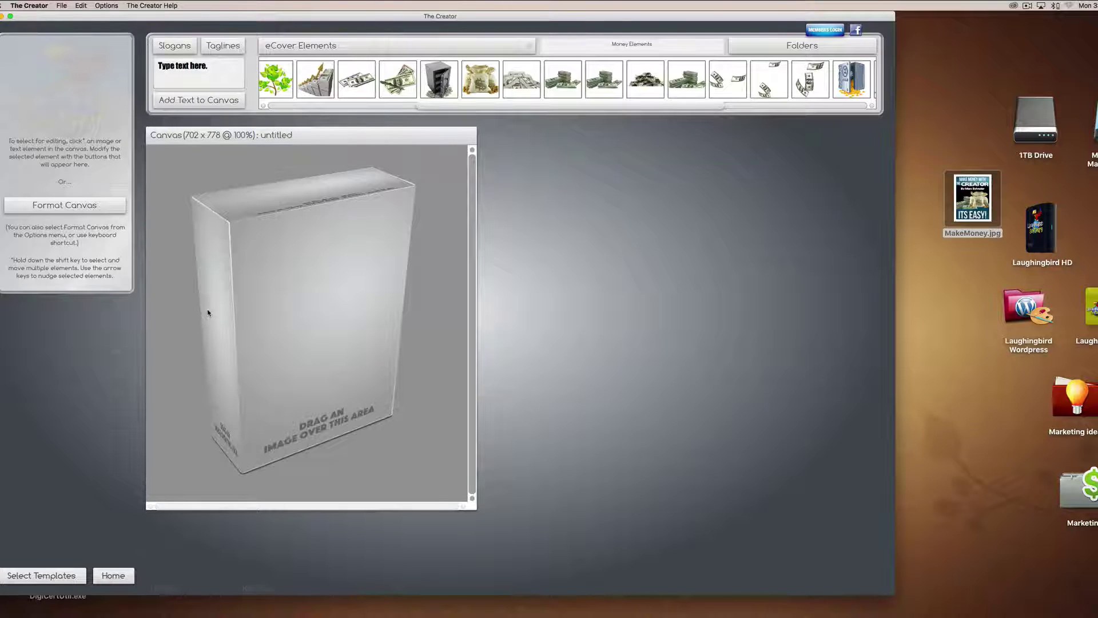
# Place the MakeMoney cover image on the box's front face placeholder.
pyautogui.click(309, 304)
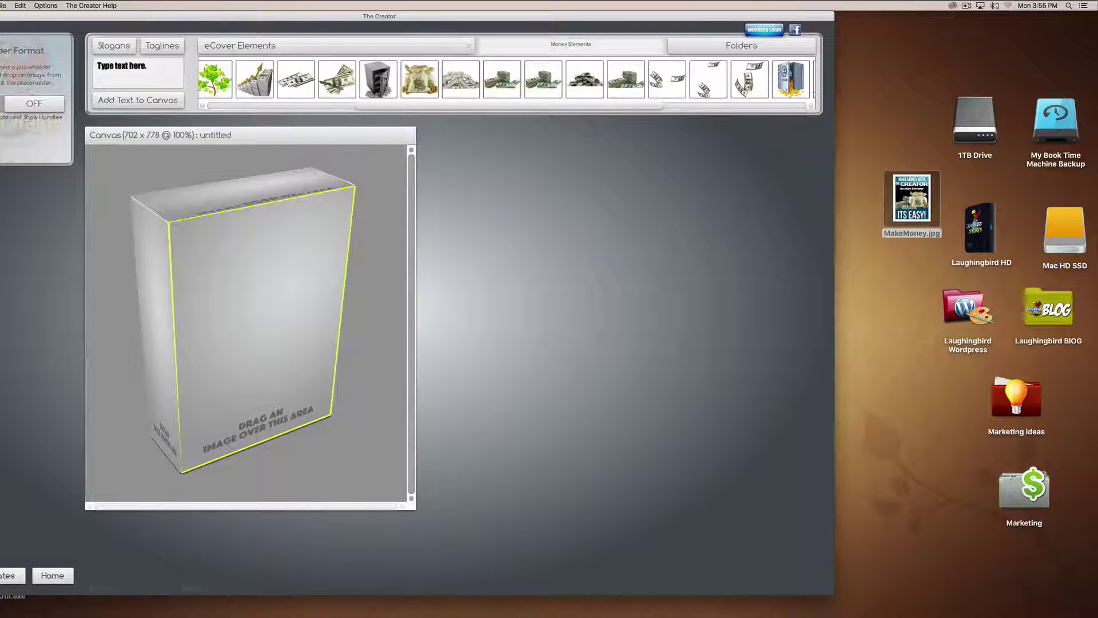
pyautogui.moveTo(912, 197); pyautogui.dragTo(257, 280)
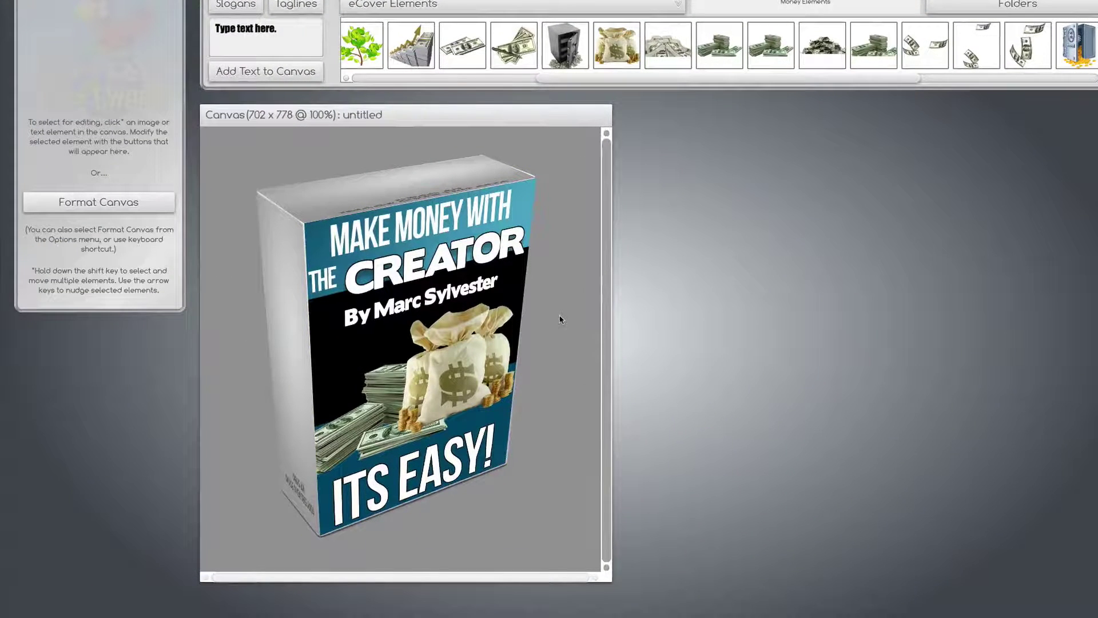
pyautogui.click(277, 273)
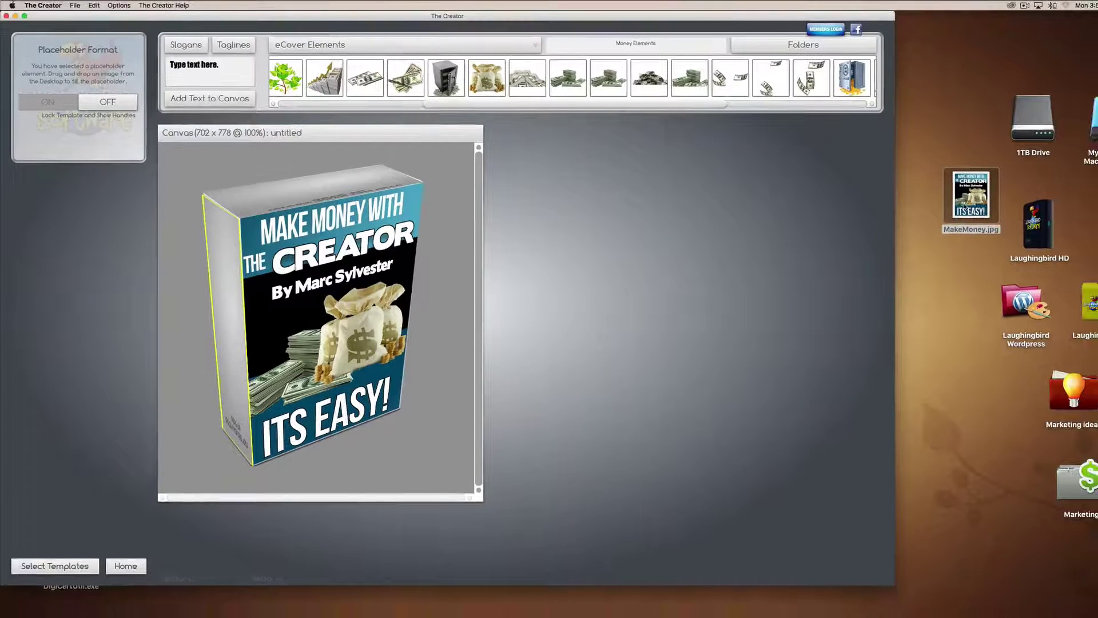
pyautogui.moveTo(964, 207); pyautogui.dragTo(222, 228)
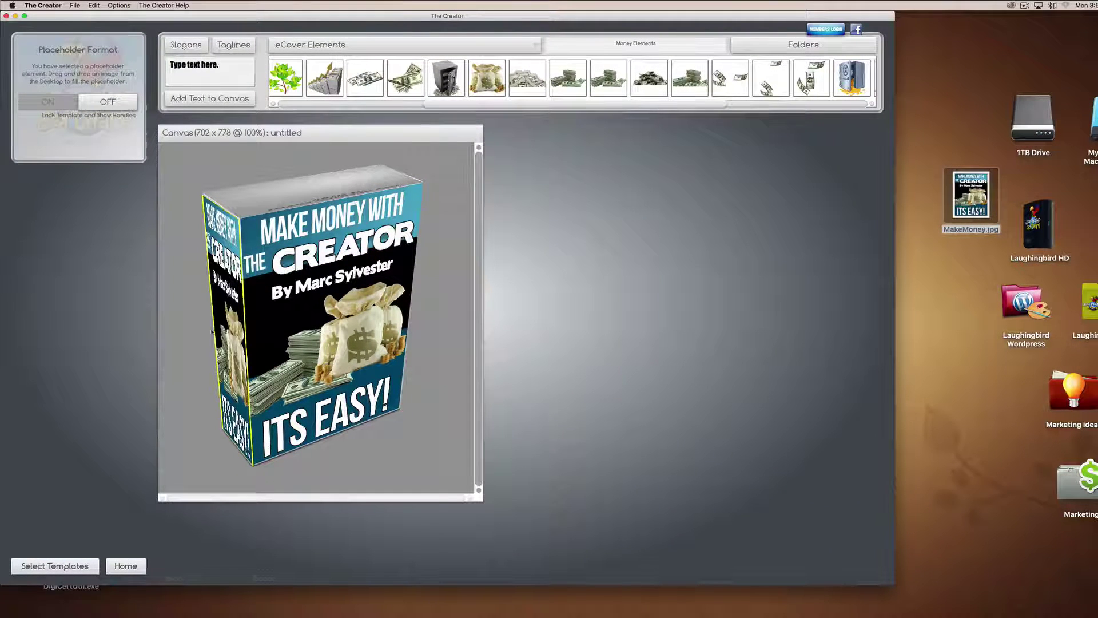
pyautogui.click(450, 389)
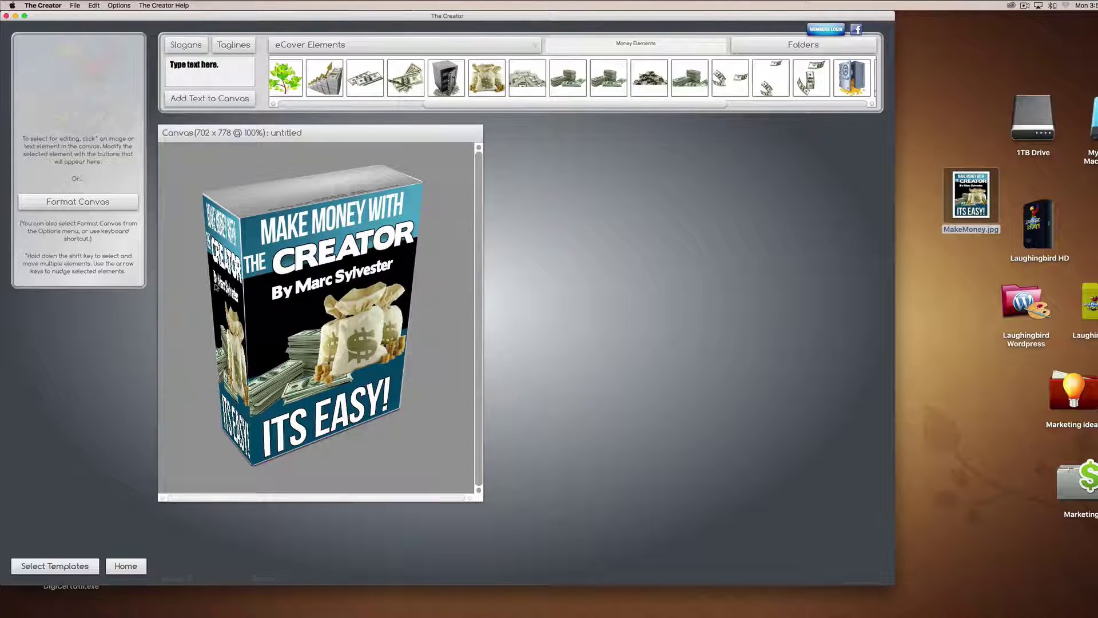
# Fill the box's side and top faces with background images, including LaughingbirdBackground_Top.
pyautogui.click(216, 287)
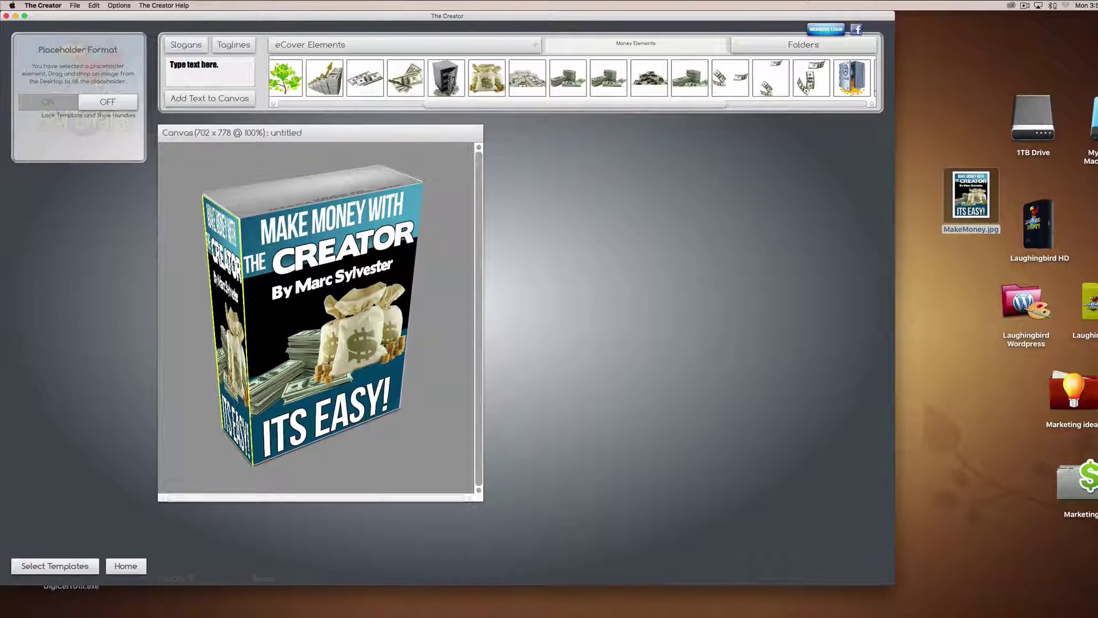
pyautogui.moveTo(402, 152); pyautogui.dragTo(228, 280)
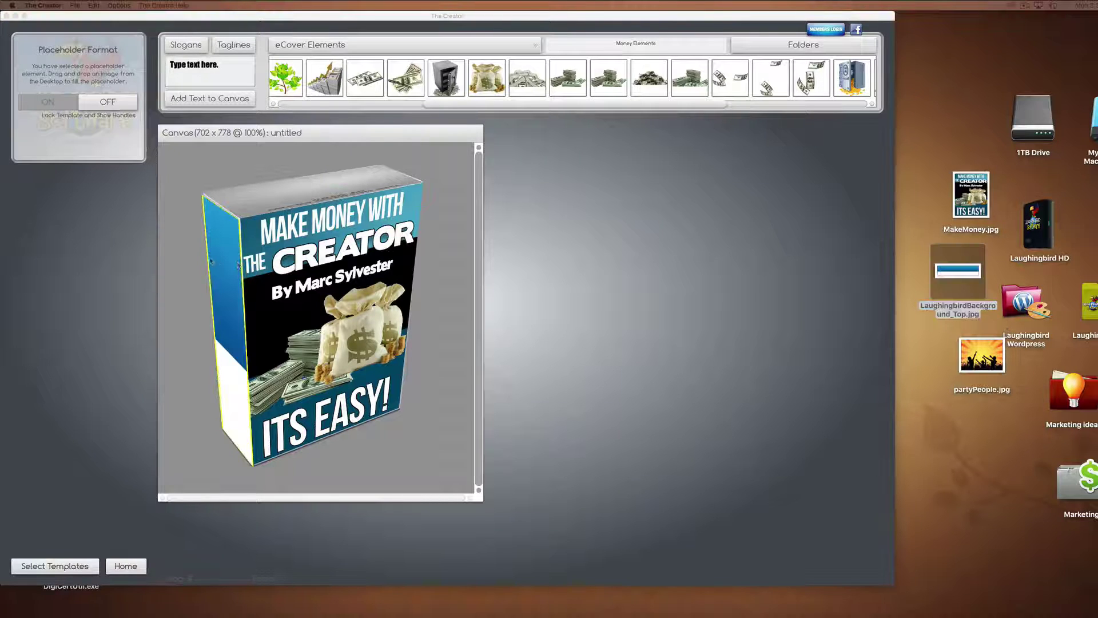
pyautogui.click(184, 294)
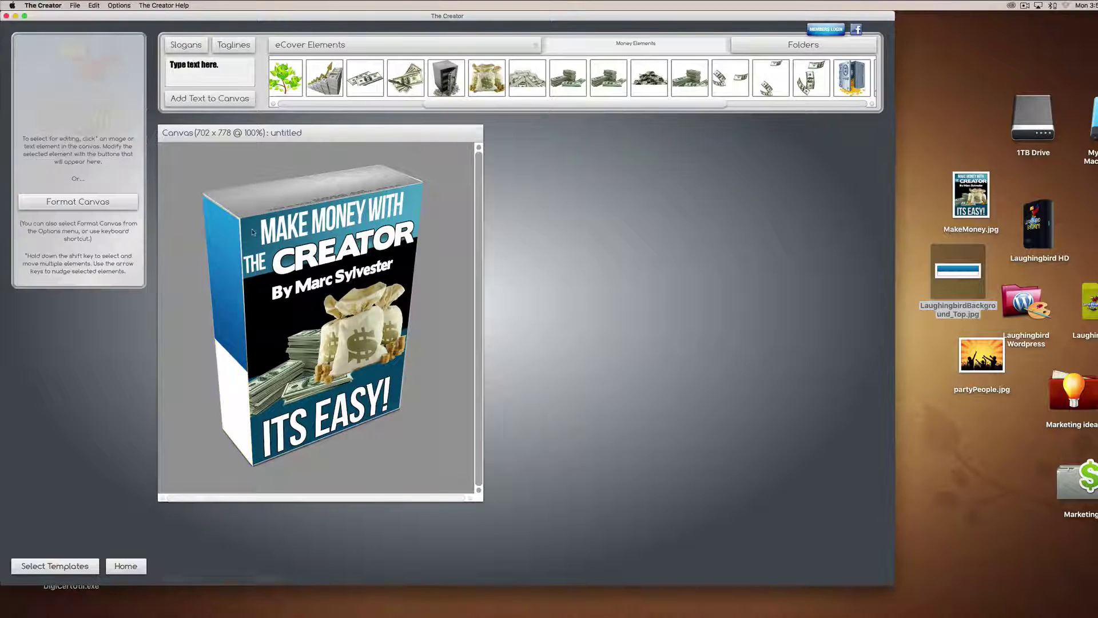
pyautogui.click(274, 196)
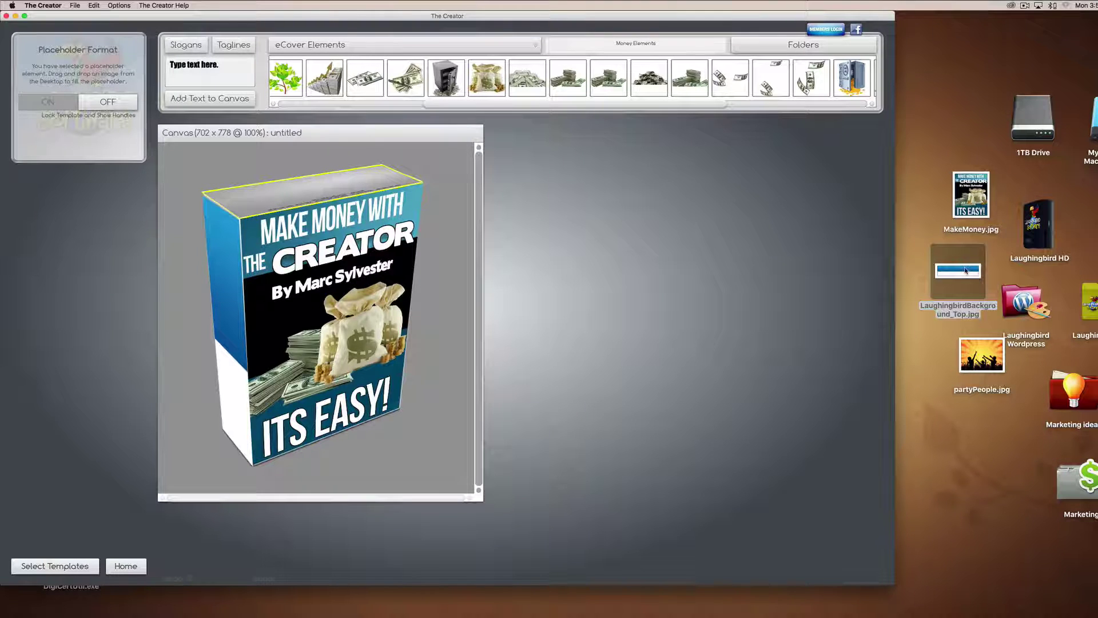
pyautogui.moveTo(965, 271); pyautogui.dragTo(324, 209)
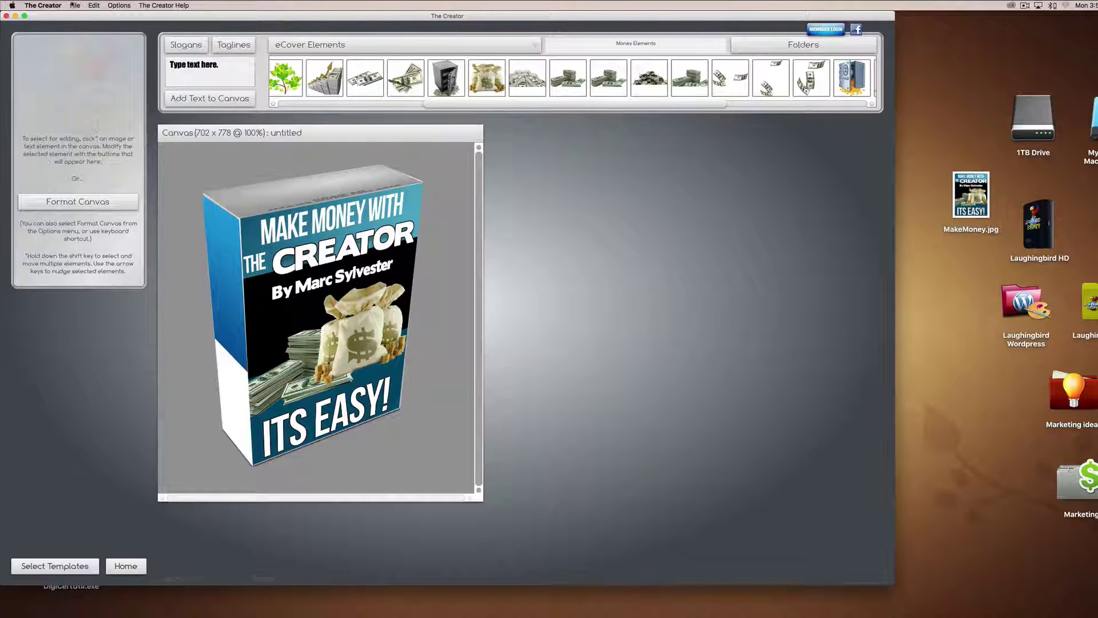
# Export the 3D box as a transparent PNG, saved as export2.png on the Desktop.
pyautogui.click(73, 5)
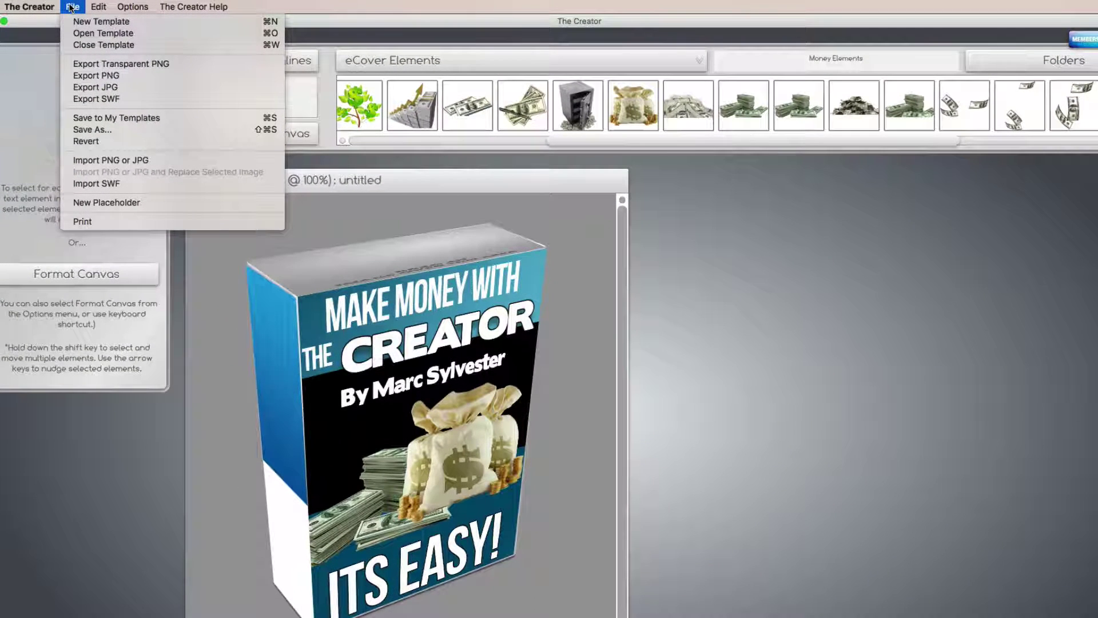
pyautogui.click(73, 63)
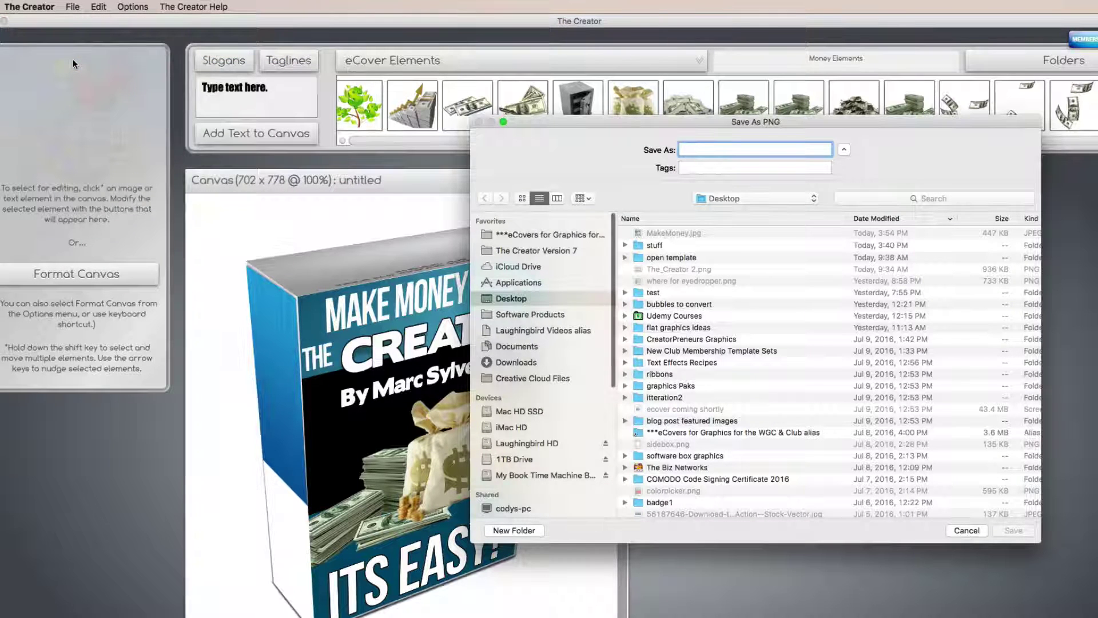
pyautogui.write('ex')
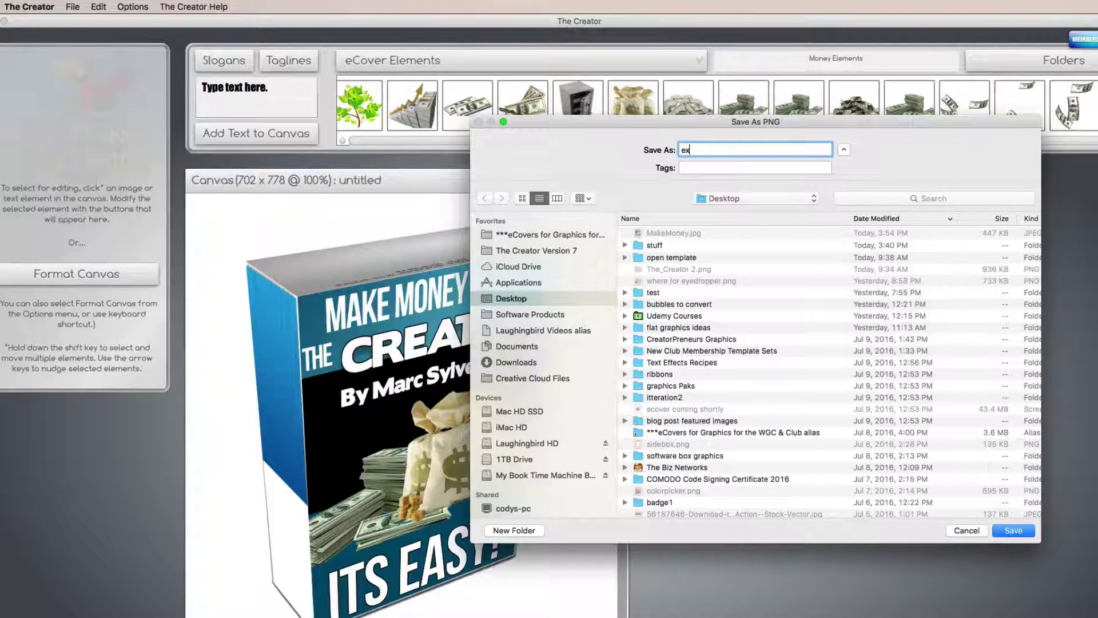
pyautogui.write('port2')
pyautogui.press('Return')
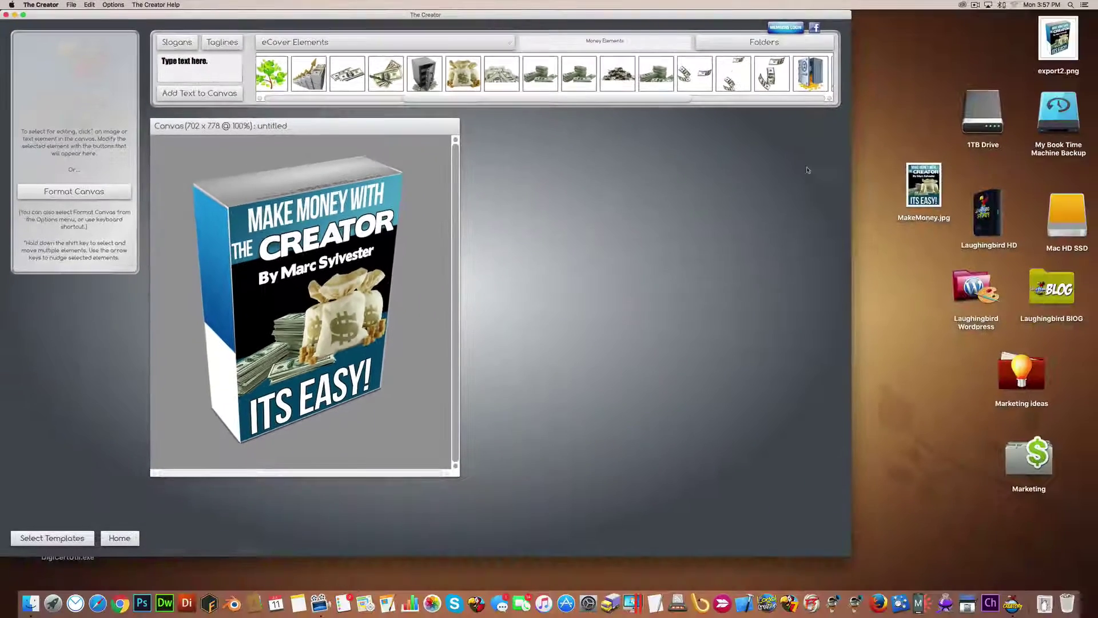
pyautogui.moveTo(1058, 40); pyautogui.dragTo(921, 104)
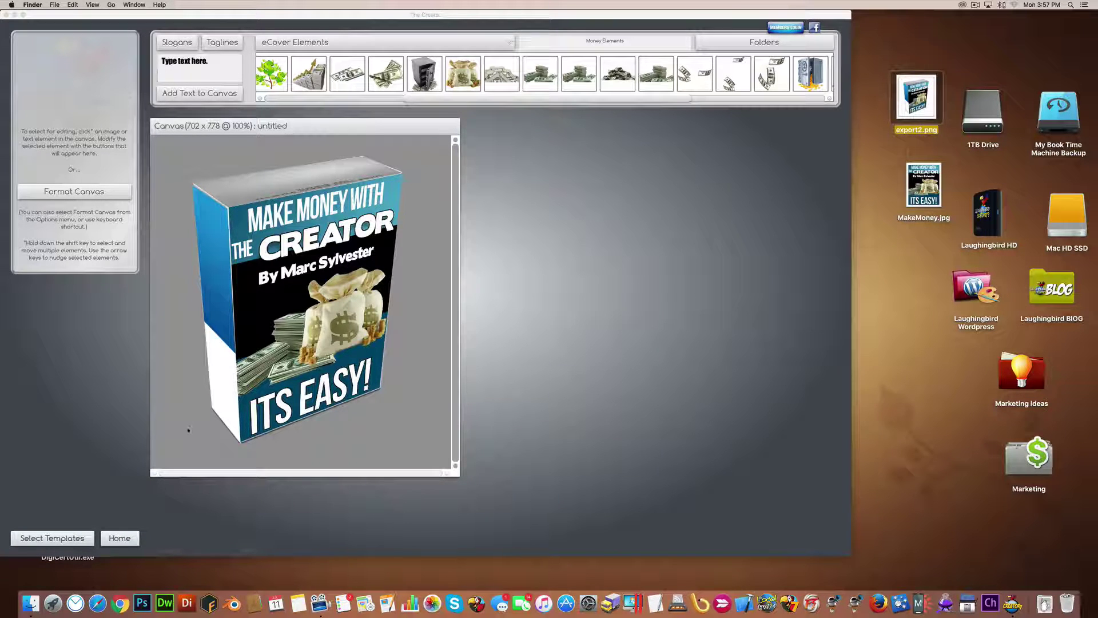
# Start a new canvas without saving the box design and enlarge it to 805 x 758.
pyautogui.click(188, 429)
pyautogui.press('super+s')
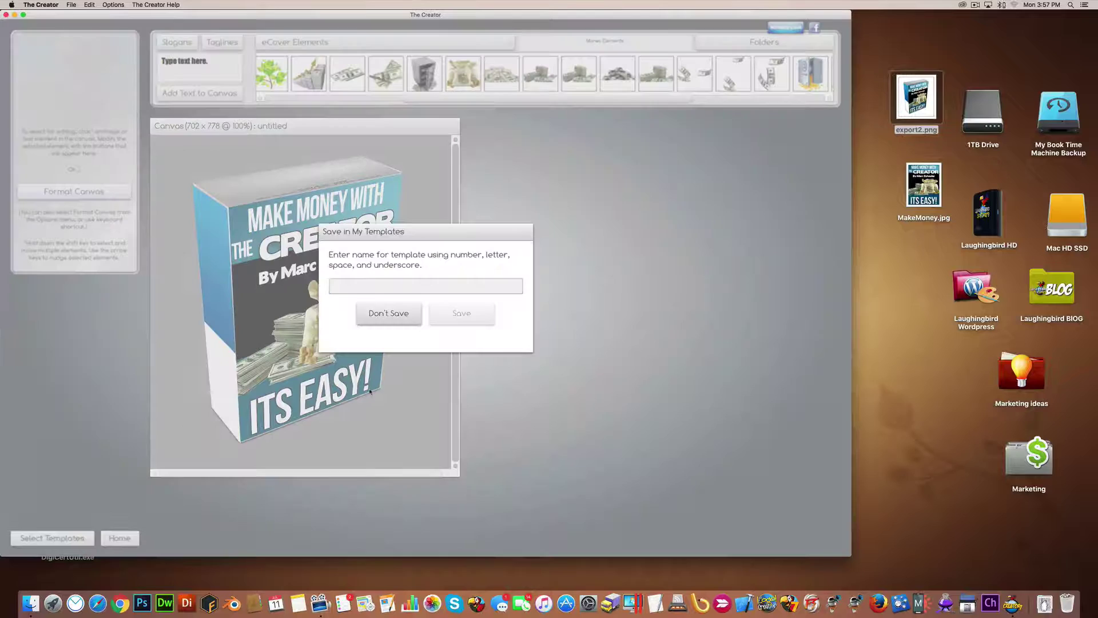
pyautogui.click(386, 314)
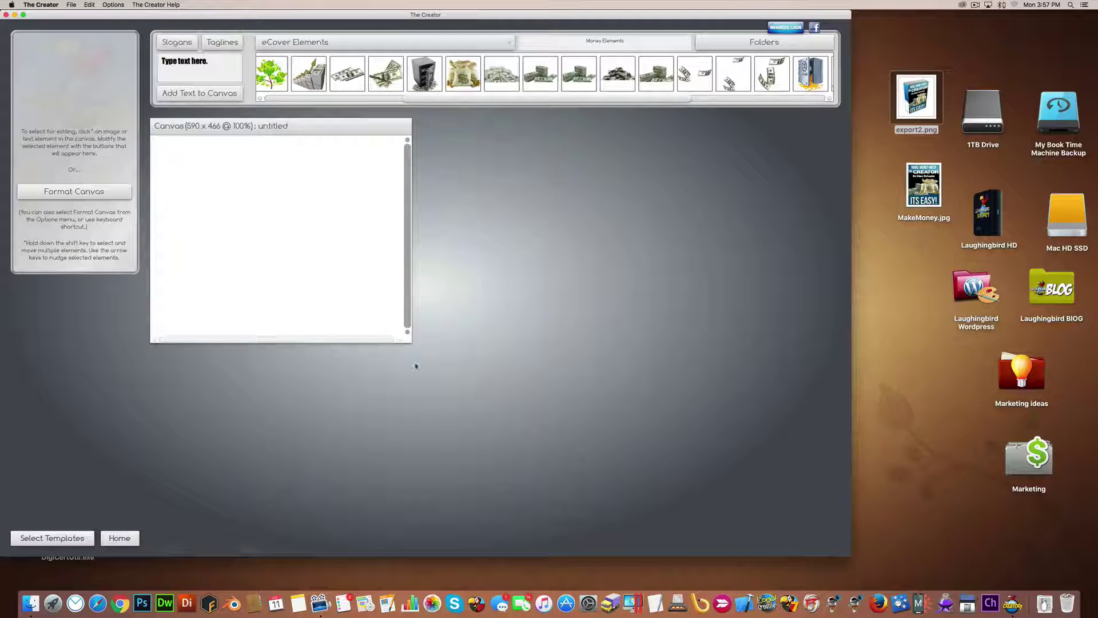
pyautogui.moveTo(410, 345); pyautogui.dragTo(503, 467)
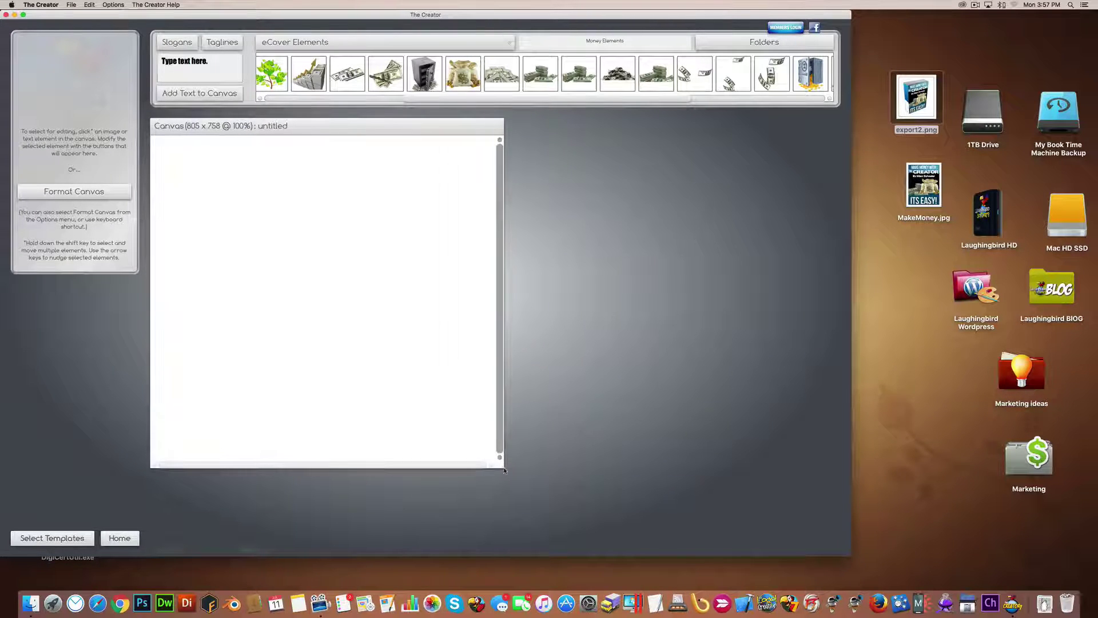
# Fill the canvas with the dark room-and-floor background and scale its height to 1.18.
pyautogui.click(763, 45)
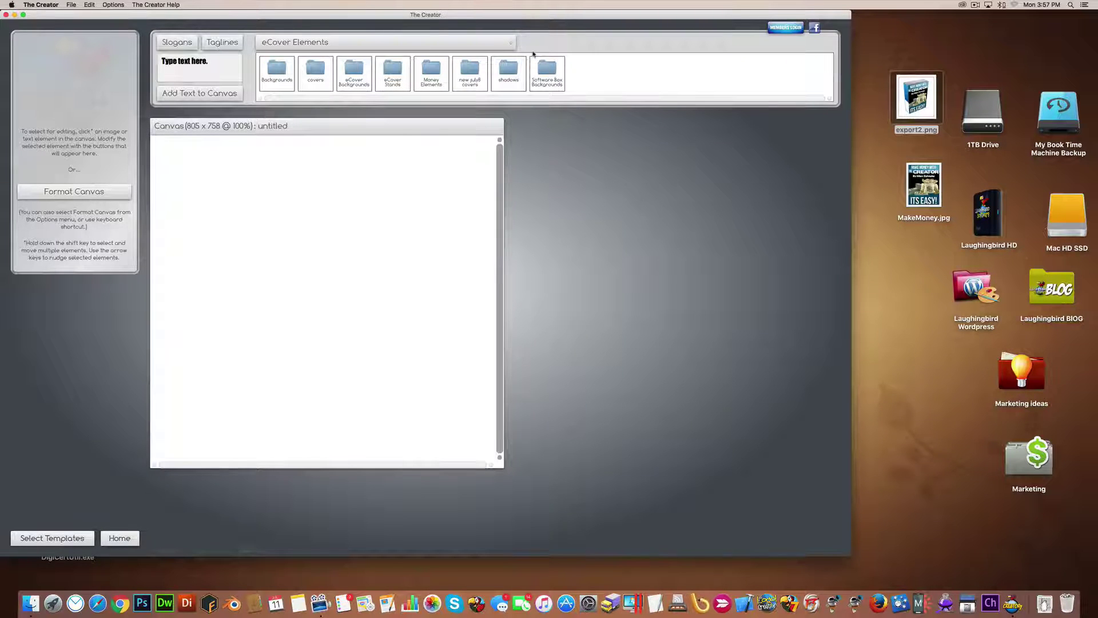
pyautogui.click(355, 72)
pyautogui.click(737, 41)
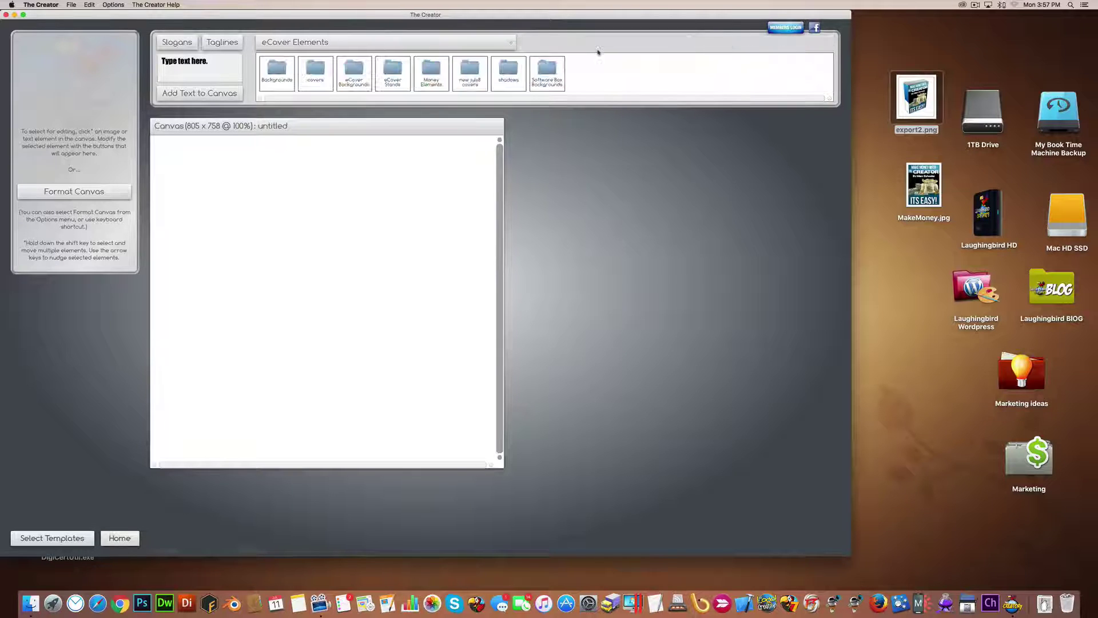
pyautogui.click(308, 73)
pyautogui.moveTo(303, 102); pyautogui.dragTo(557, 103)
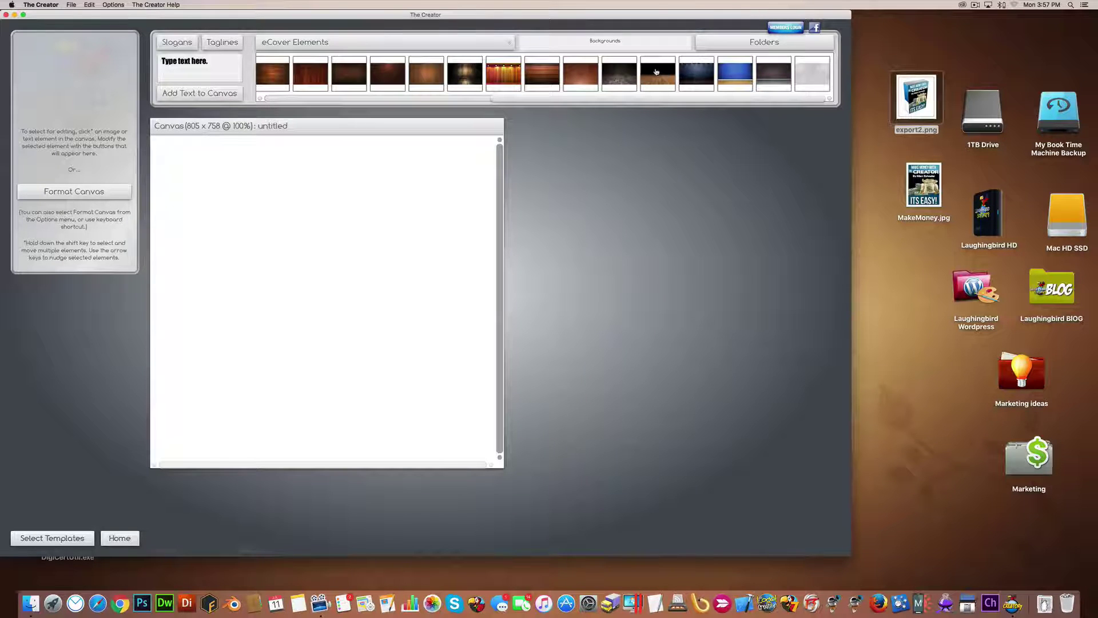
pyautogui.moveTo(661, 74); pyautogui.dragTo(294, 288)
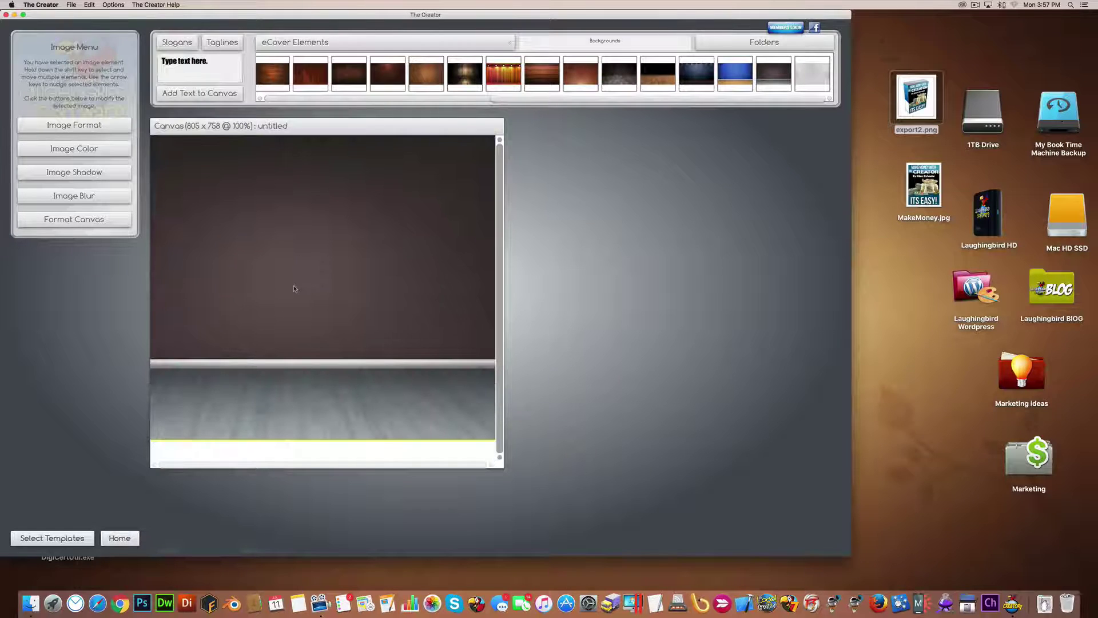
pyautogui.click(94, 126)
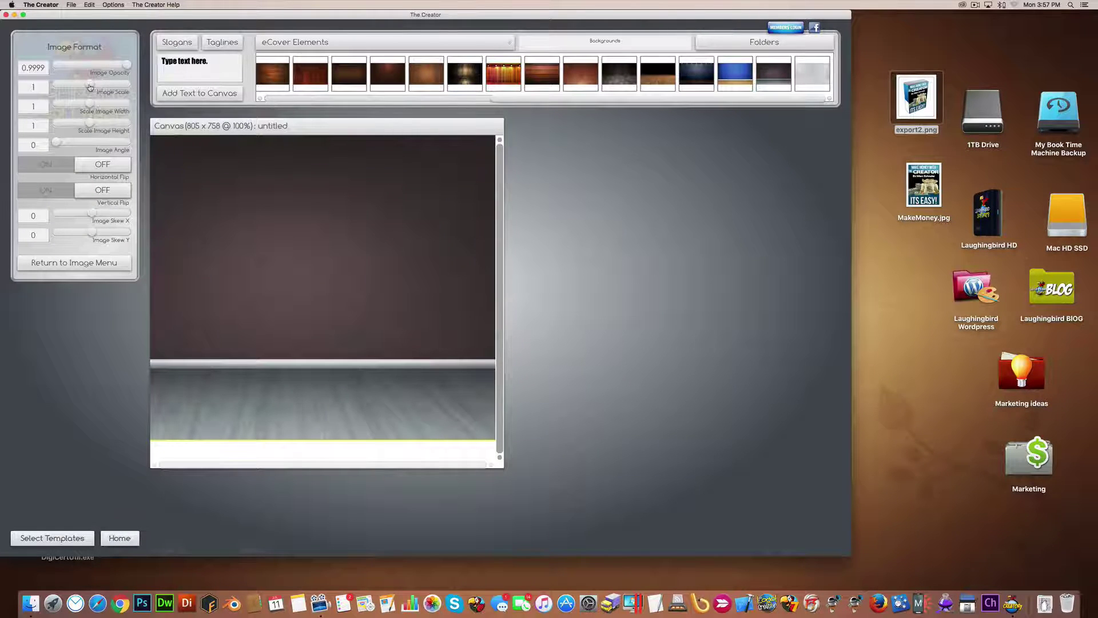
pyautogui.moveTo(89, 121); pyautogui.dragTo(96, 123)
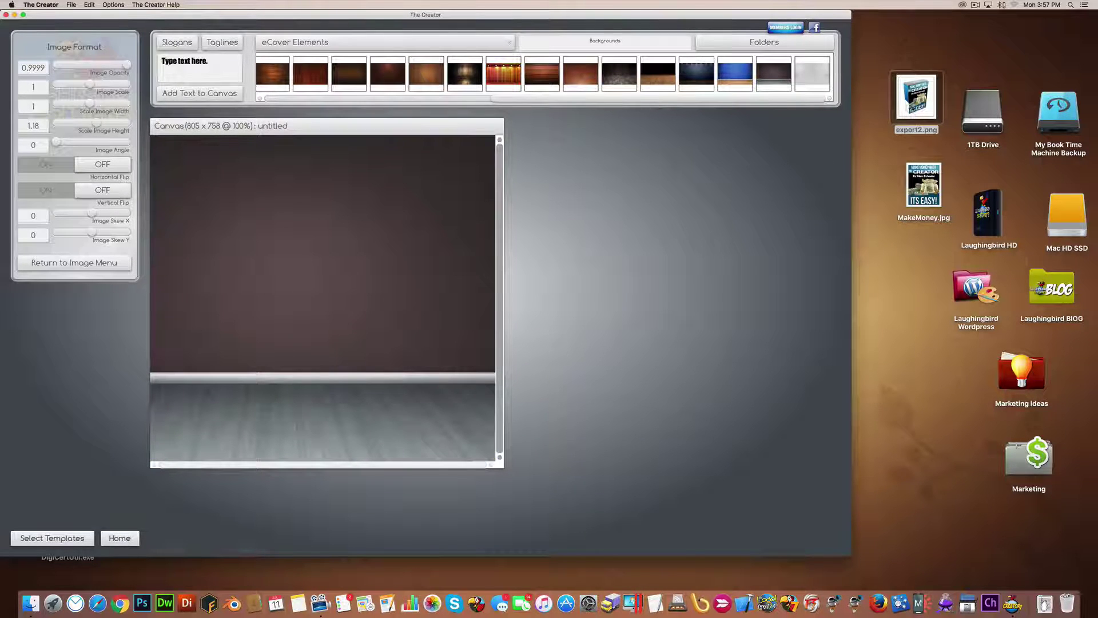
pyautogui.click(77, 5)
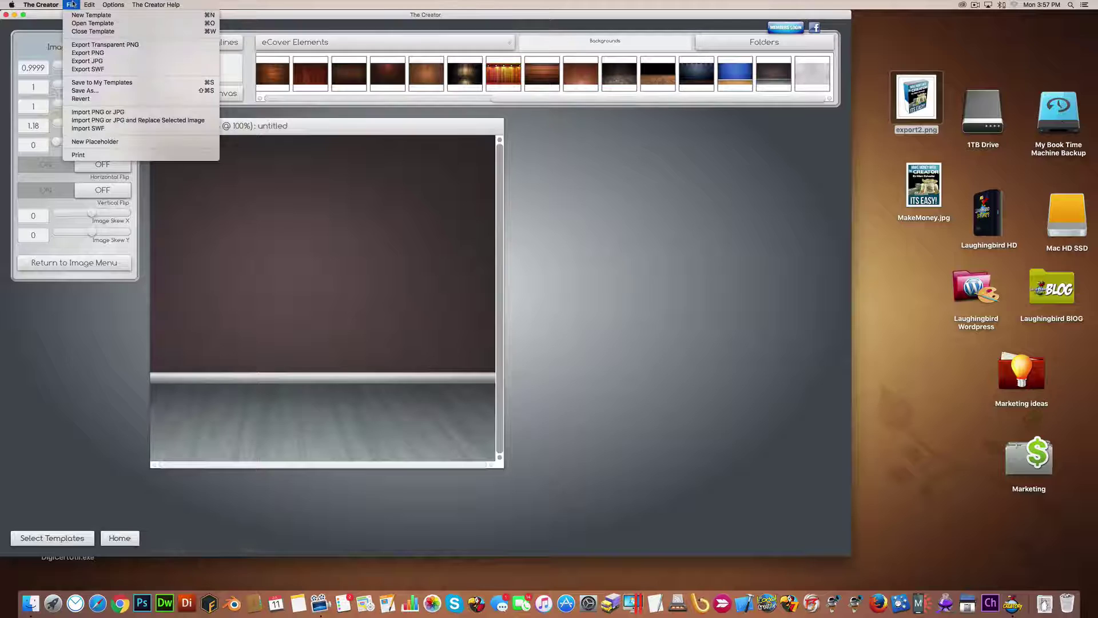
# Import export2.png onto the room background, scale it to 0.83 and move it down-left.
pyautogui.click(94, 112)
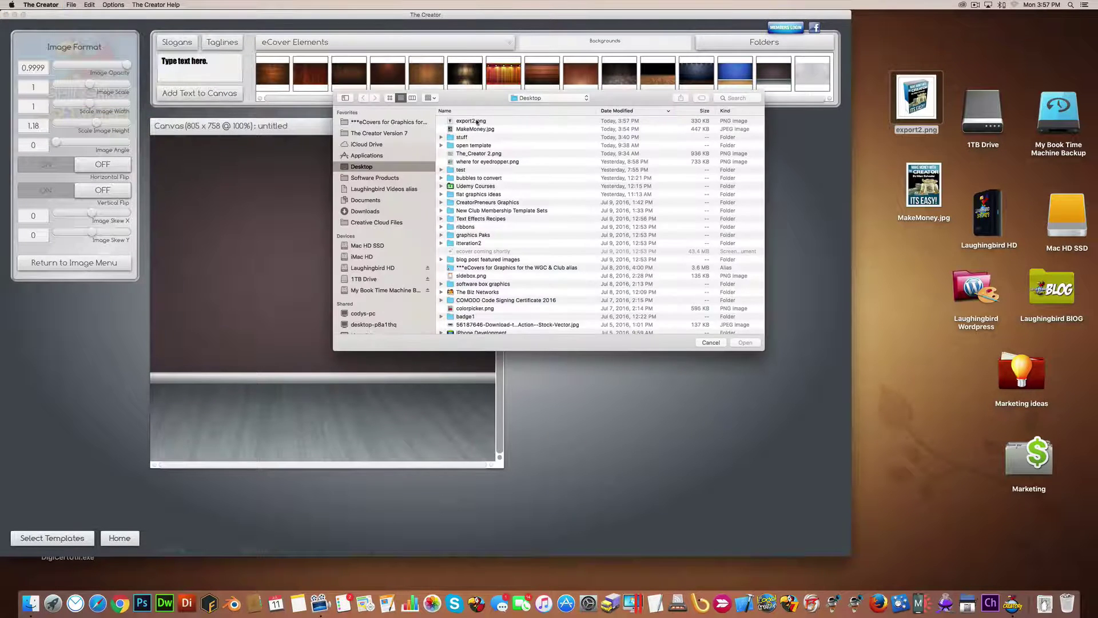
pyautogui.click(474, 122)
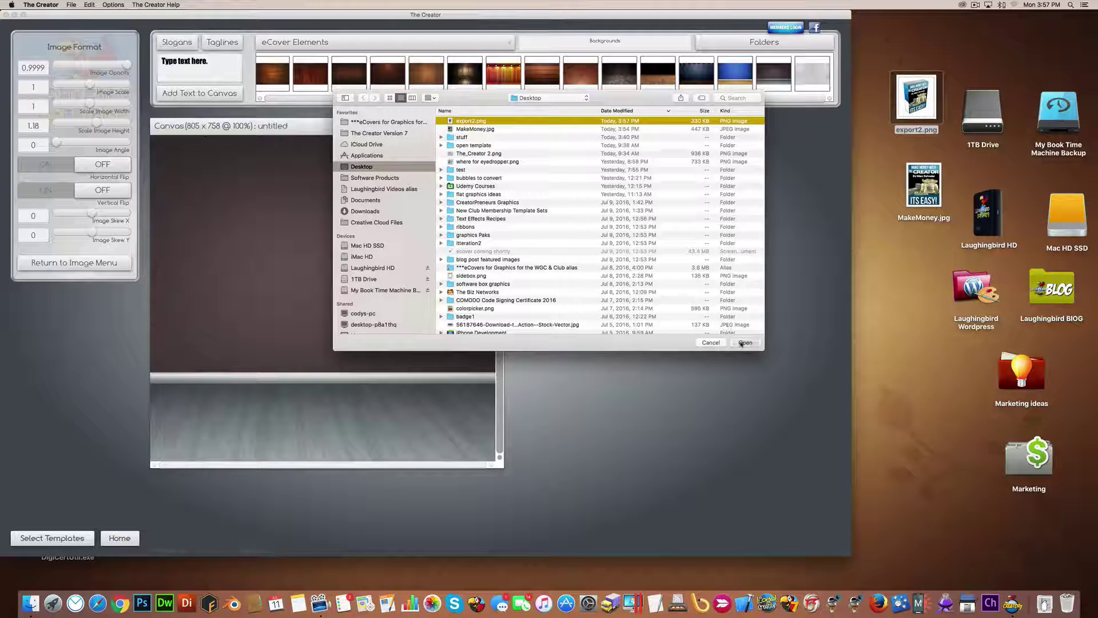
pyautogui.click(744, 343)
pyautogui.moveTo(348, 293); pyautogui.dragTo(327, 303)
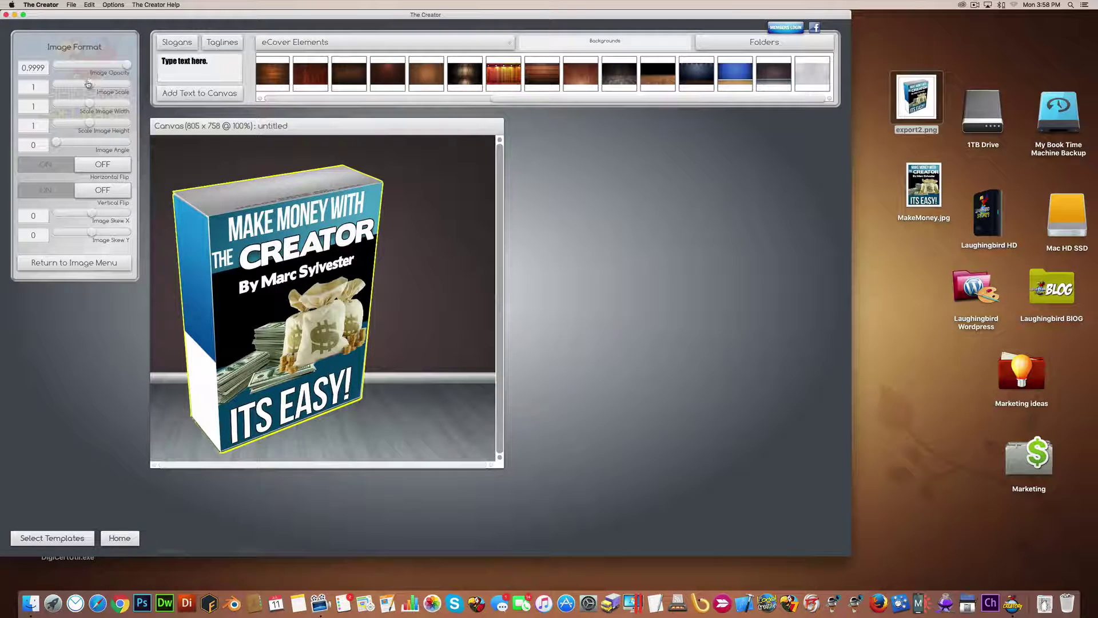
pyautogui.moveTo(88, 85); pyautogui.dragTo(83, 84)
pyautogui.moveTo(236, 296); pyautogui.dragTo(220, 311)
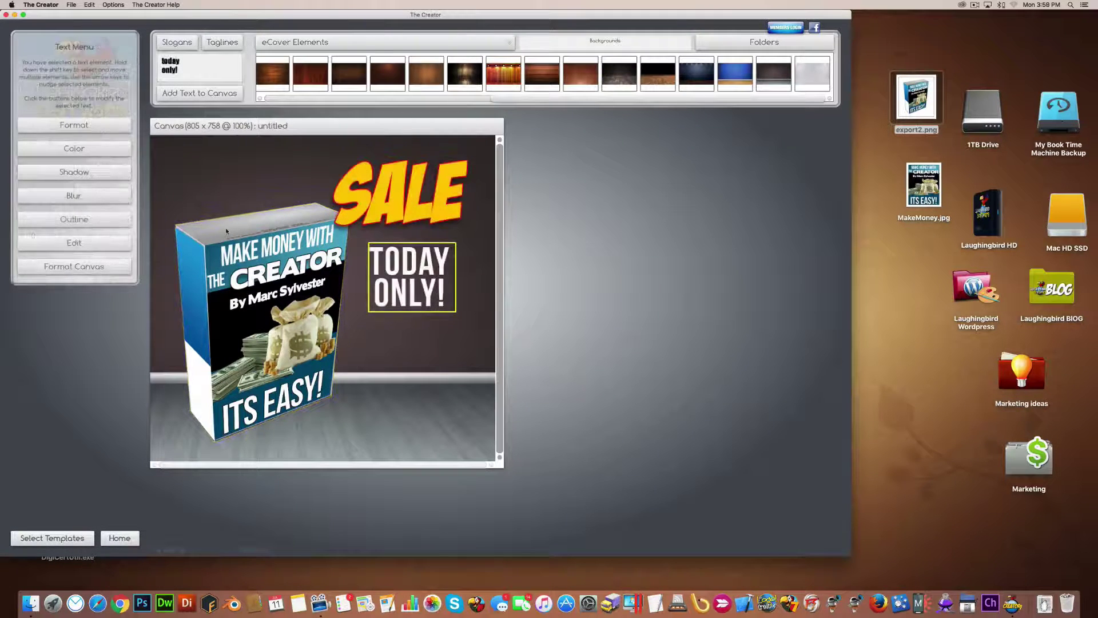
# Turn on the box's image shadow, adjust its angle, and lower its opacity to 0.33.
pyautogui.click(225, 228)
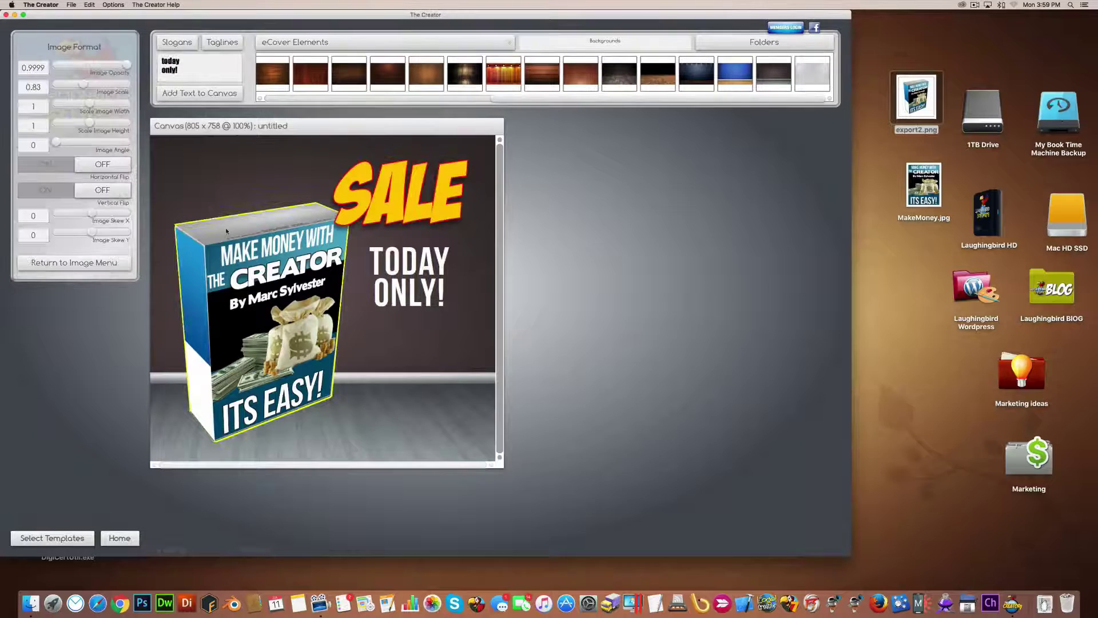
pyautogui.click(66, 264)
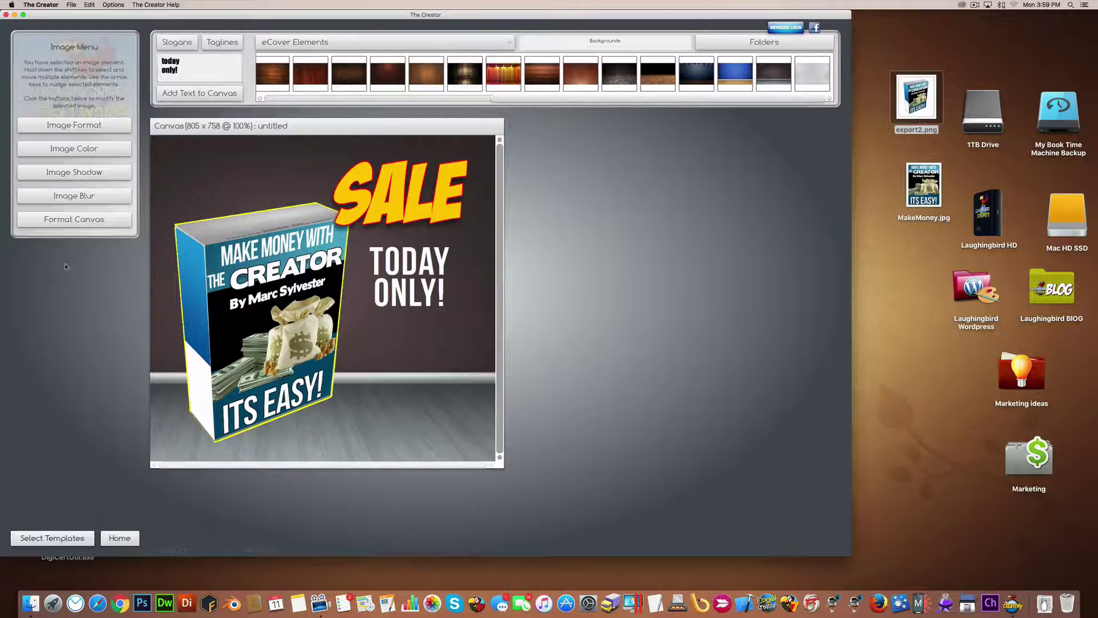
pyautogui.click(72, 172)
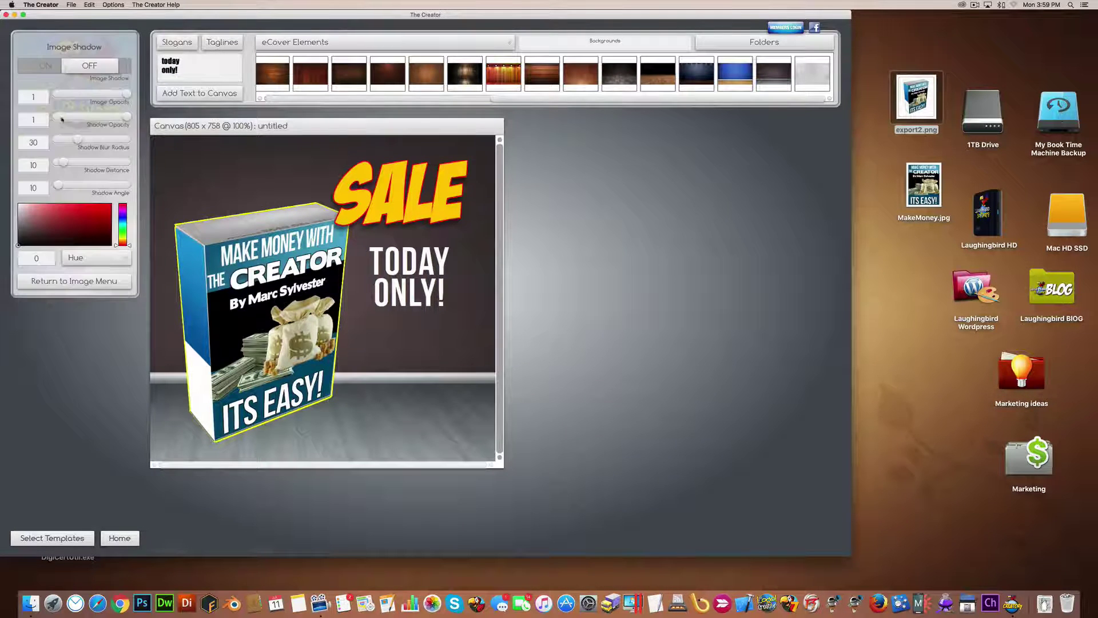
pyautogui.click(59, 67)
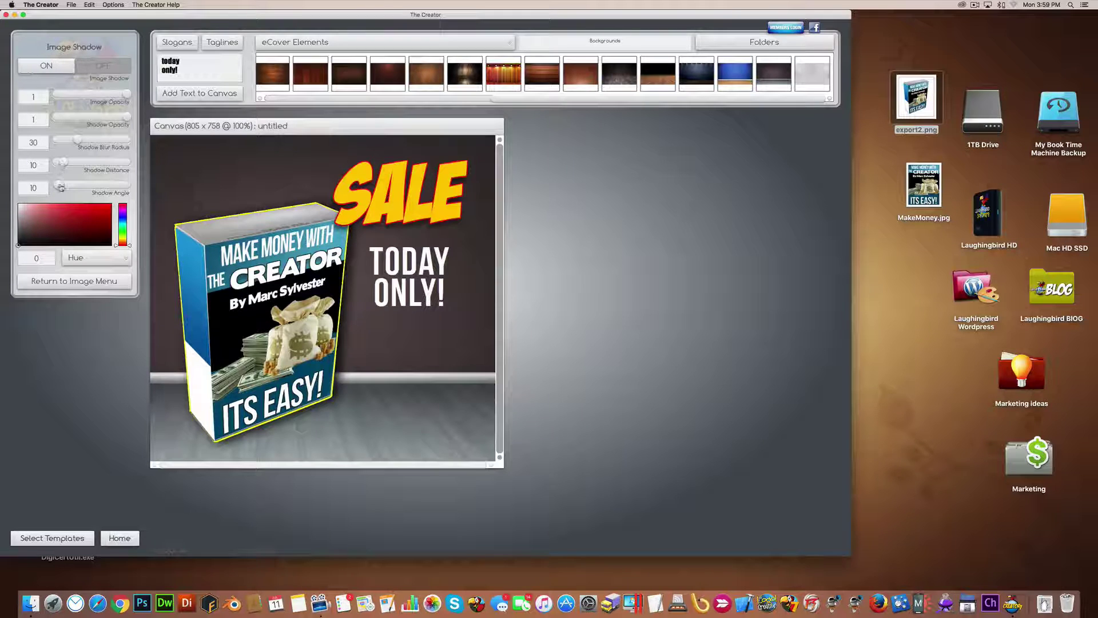
pyautogui.moveTo(59, 186); pyautogui.dragTo(95, 188)
pyautogui.moveTo(121, 119); pyautogui.dragTo(78, 113)
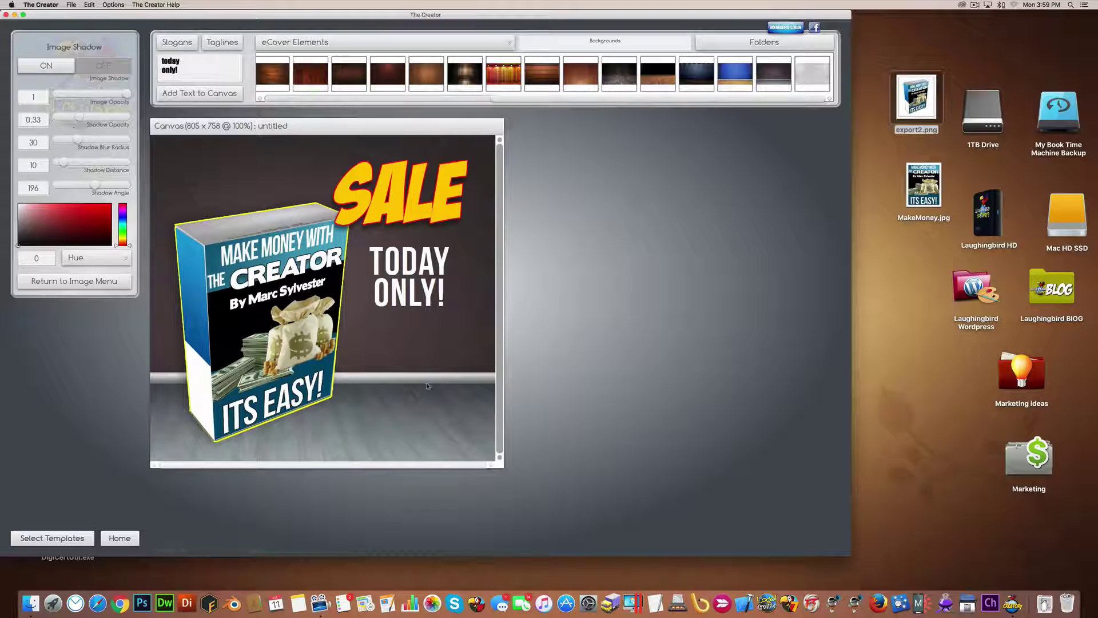
pyautogui.click(426, 362)
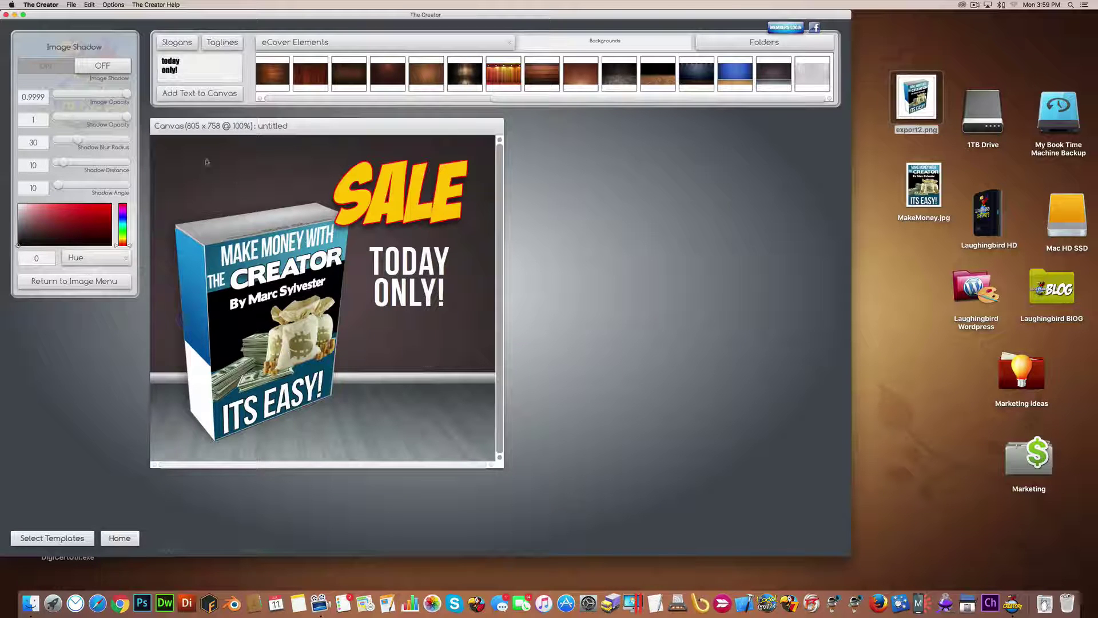
# Export the SALE mockup as Final graphic.jpg and move its desktop icon beside the others.
pyautogui.click(77, 6)
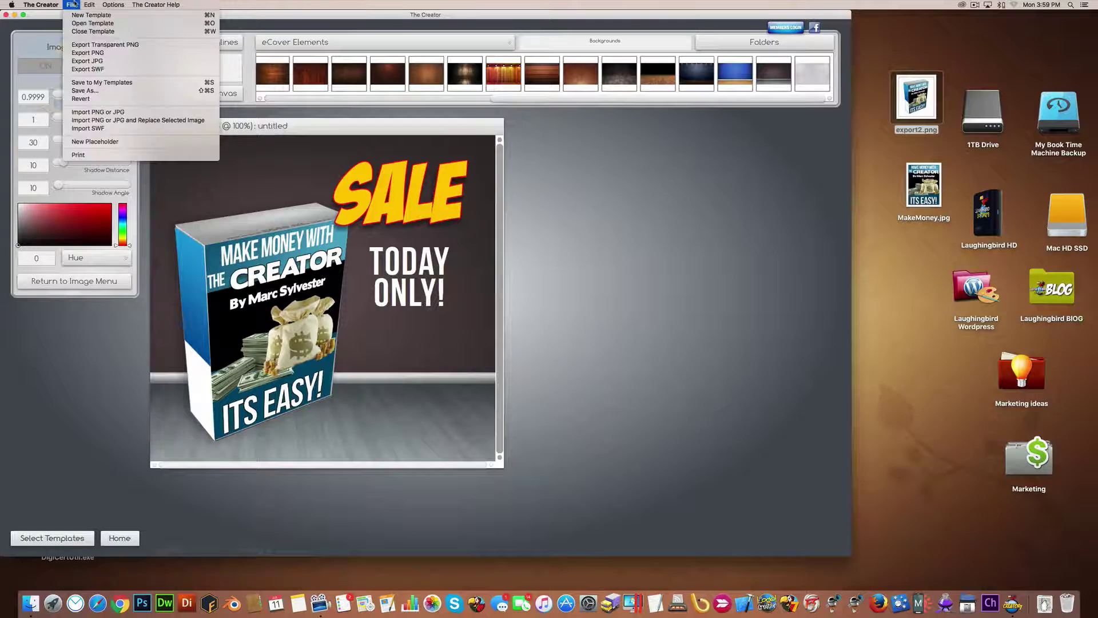
pyautogui.click(78, 61)
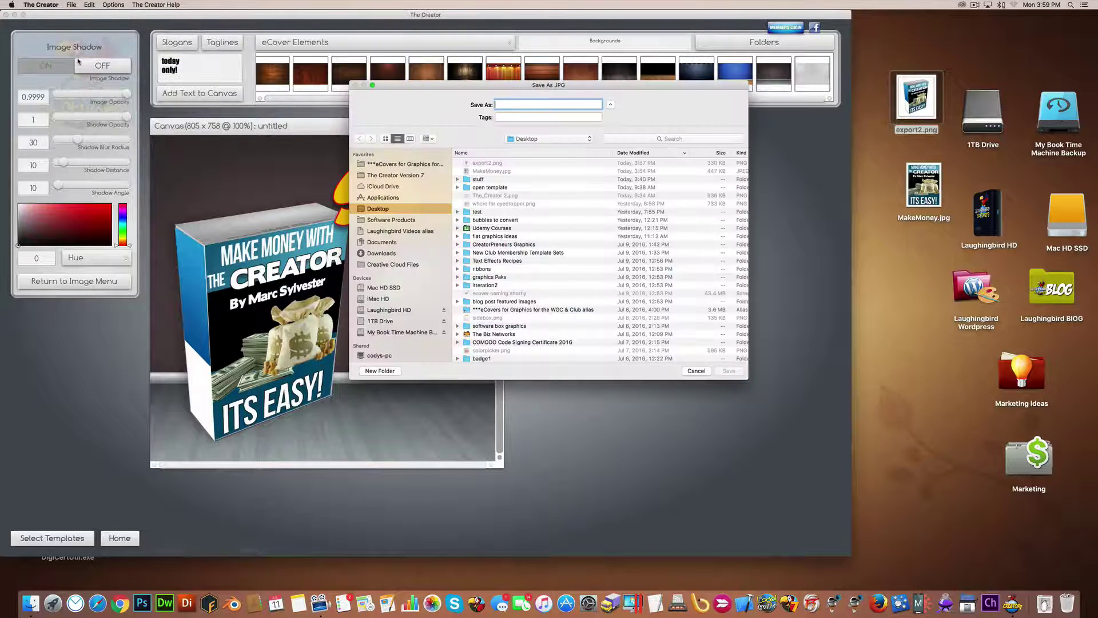
pyautogui.write('Final graphic')
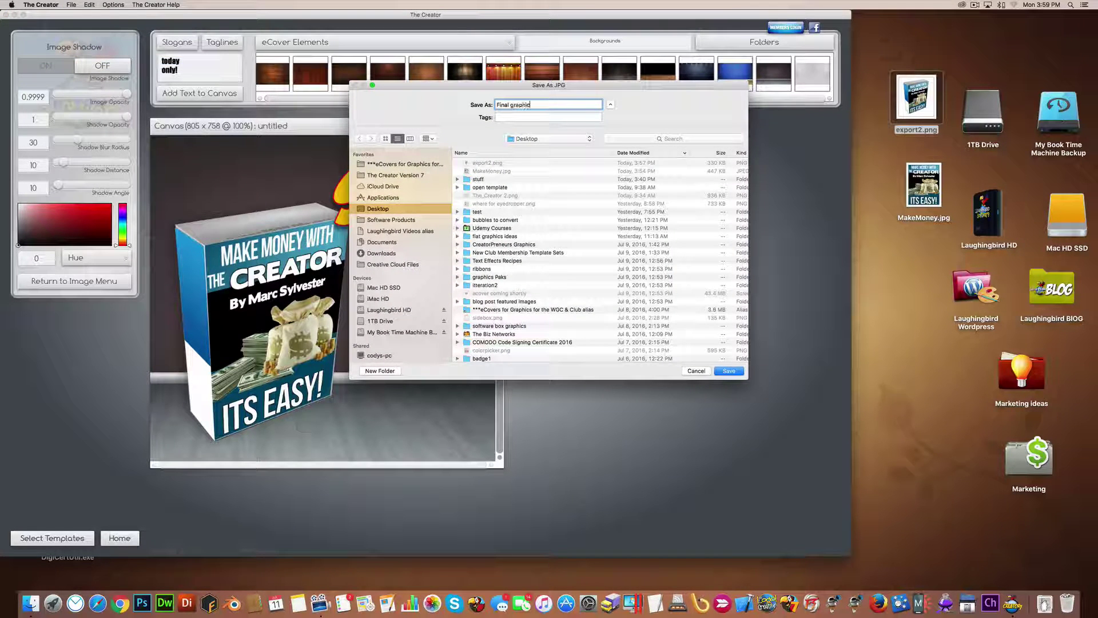
pyautogui.click(729, 371)
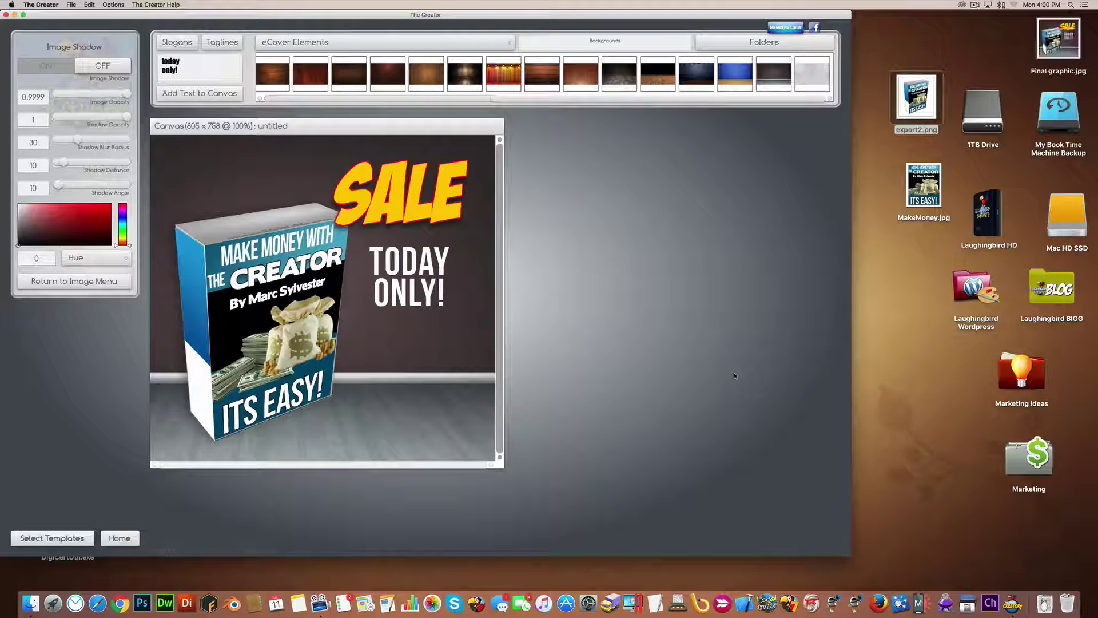
pyautogui.moveTo(1058, 38); pyautogui.dragTo(906, 288)
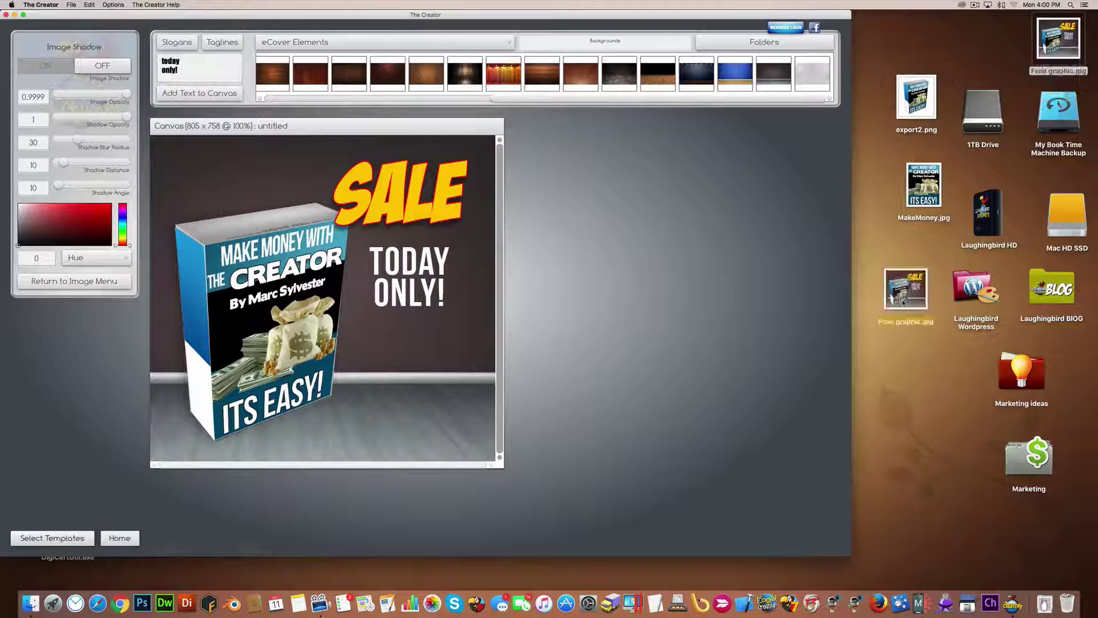
pyautogui.click(878, 233)
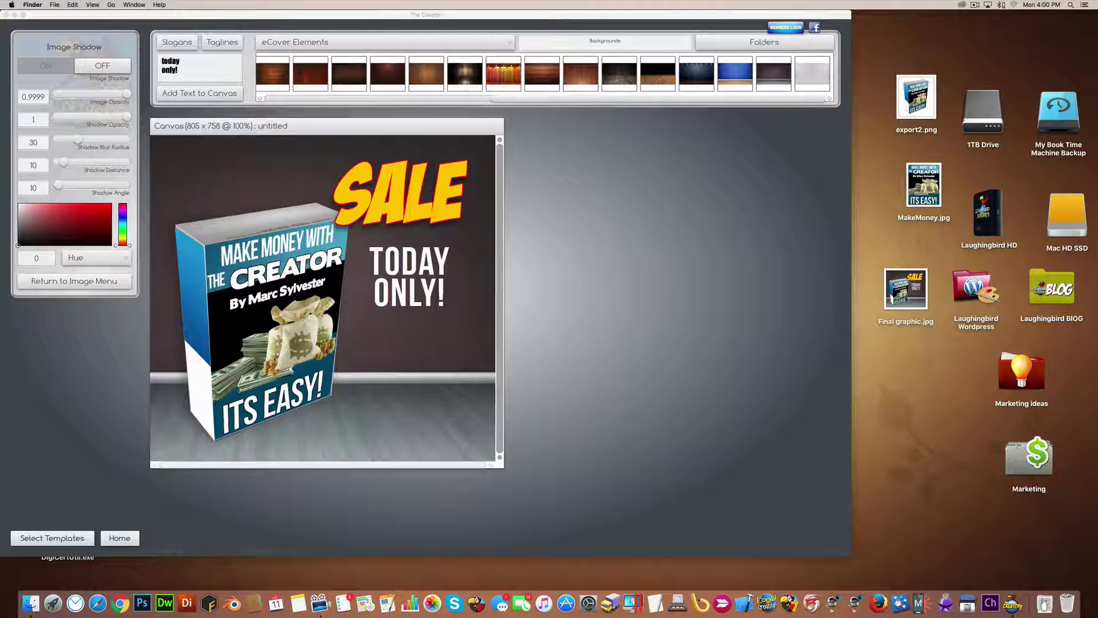
pyautogui.doubleClick(906, 289)
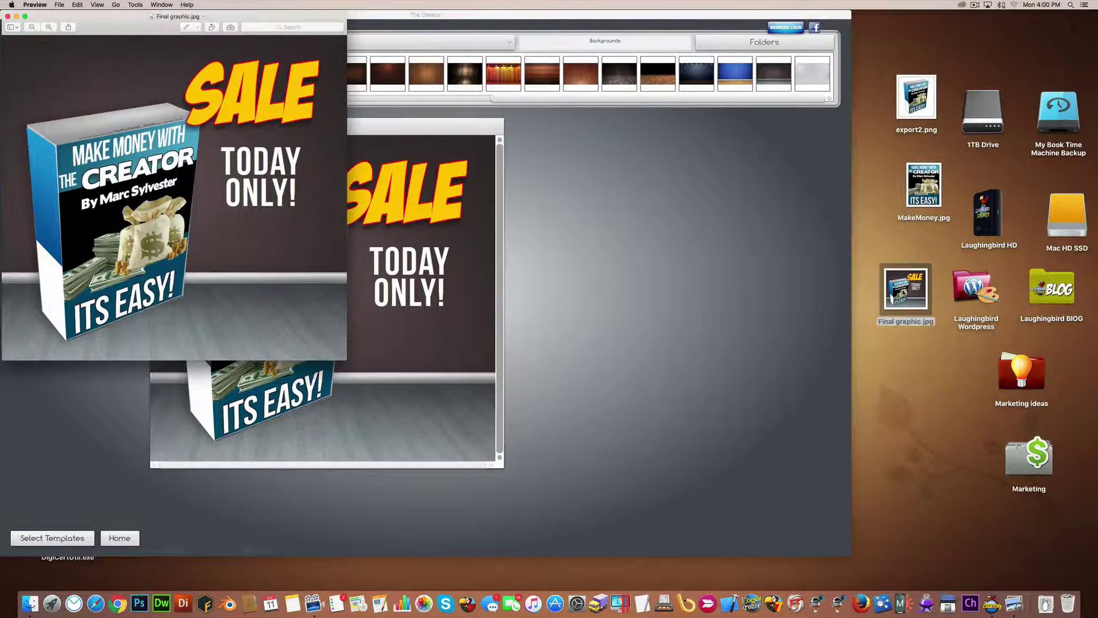
pyautogui.moveTo(136, 27); pyautogui.dragTo(539, 152)
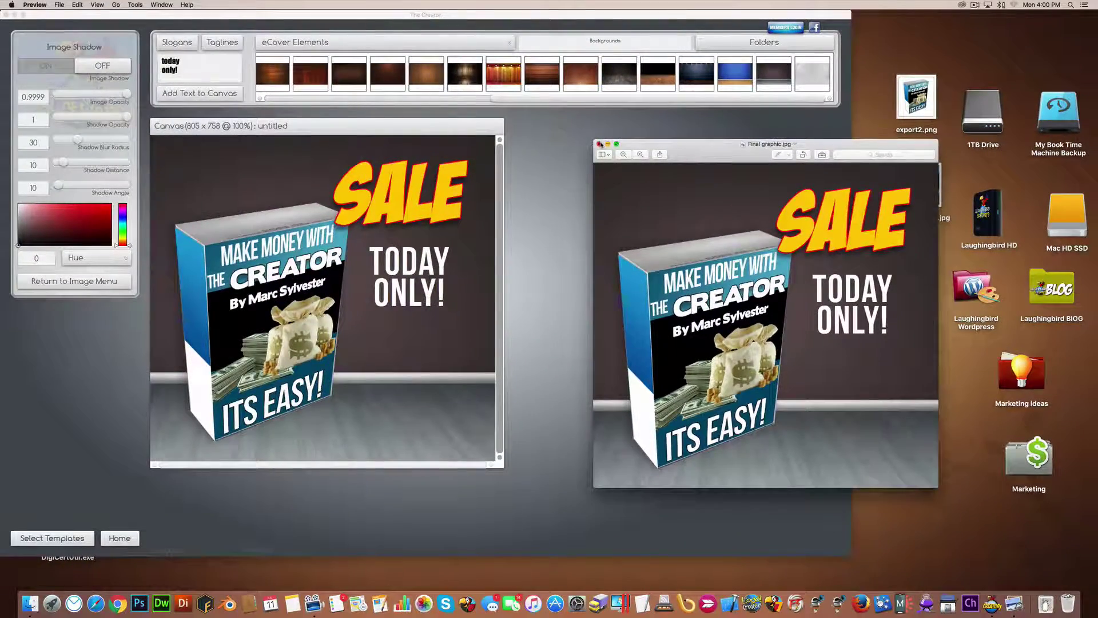
pyautogui.click(600, 143)
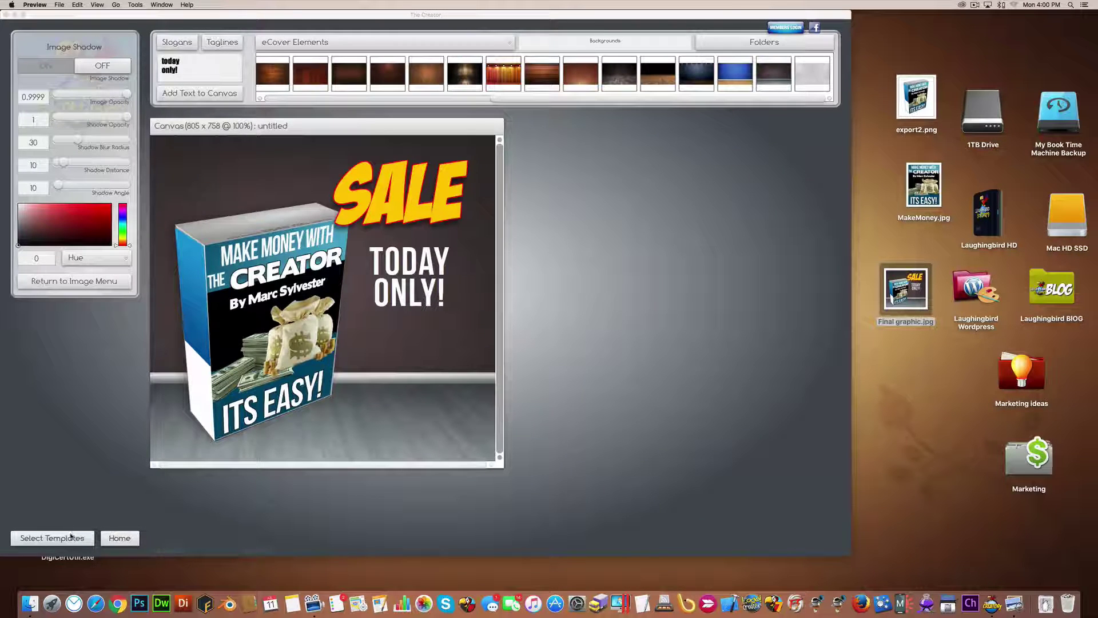
# Discard the SALE design without saving it as a template and show the eCover Templates set.
pyautogui.click(71, 536)
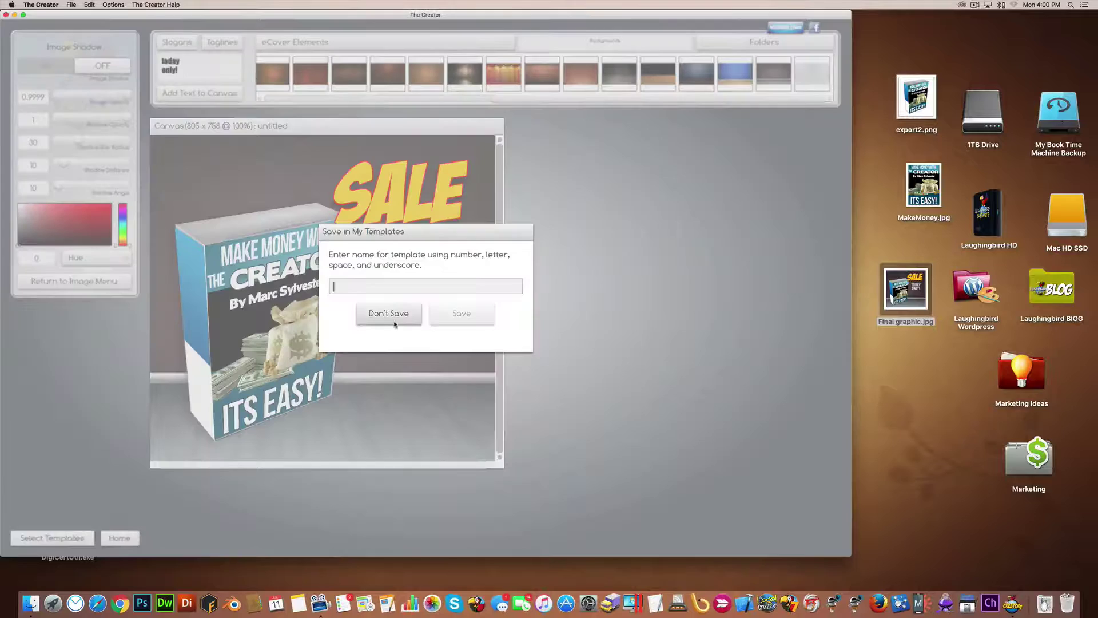
pyautogui.click(393, 324)
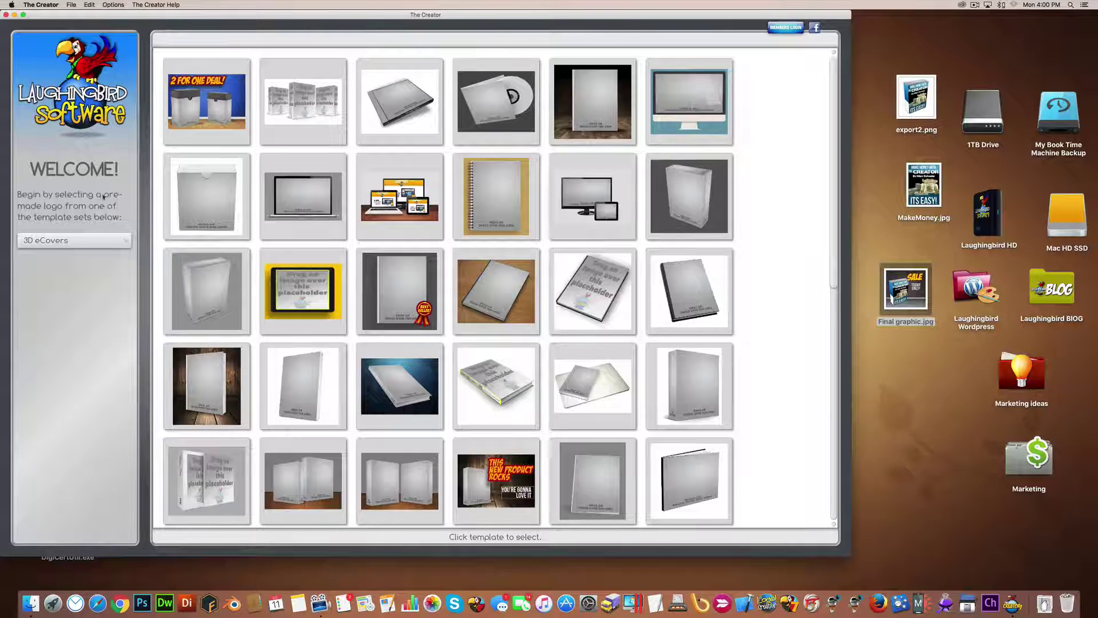
pyautogui.click(69, 240)
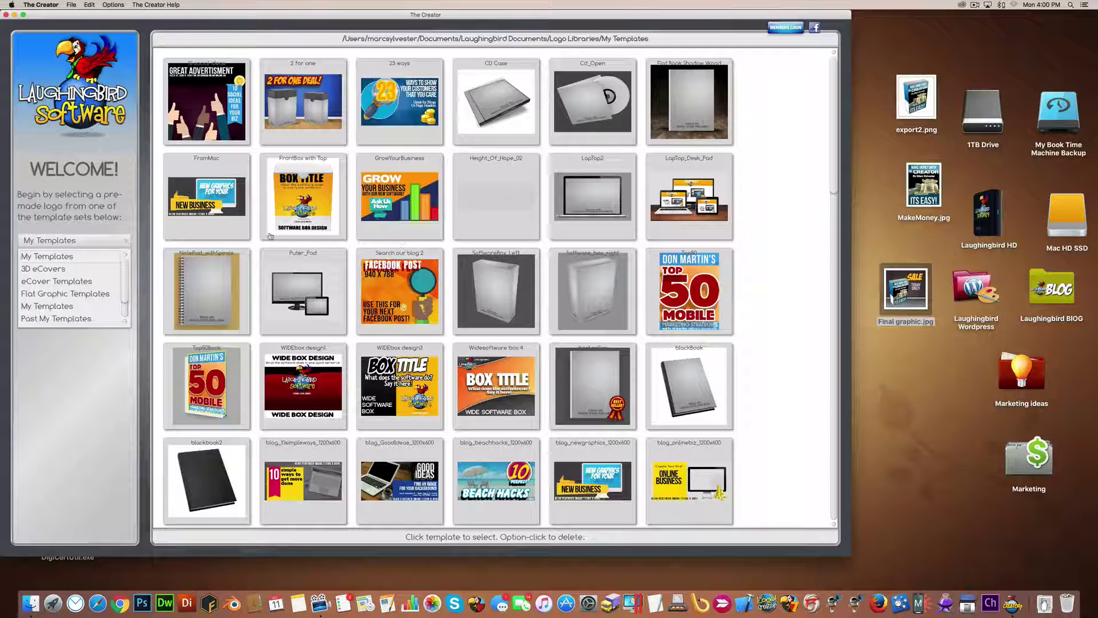
pyautogui.click(42, 281)
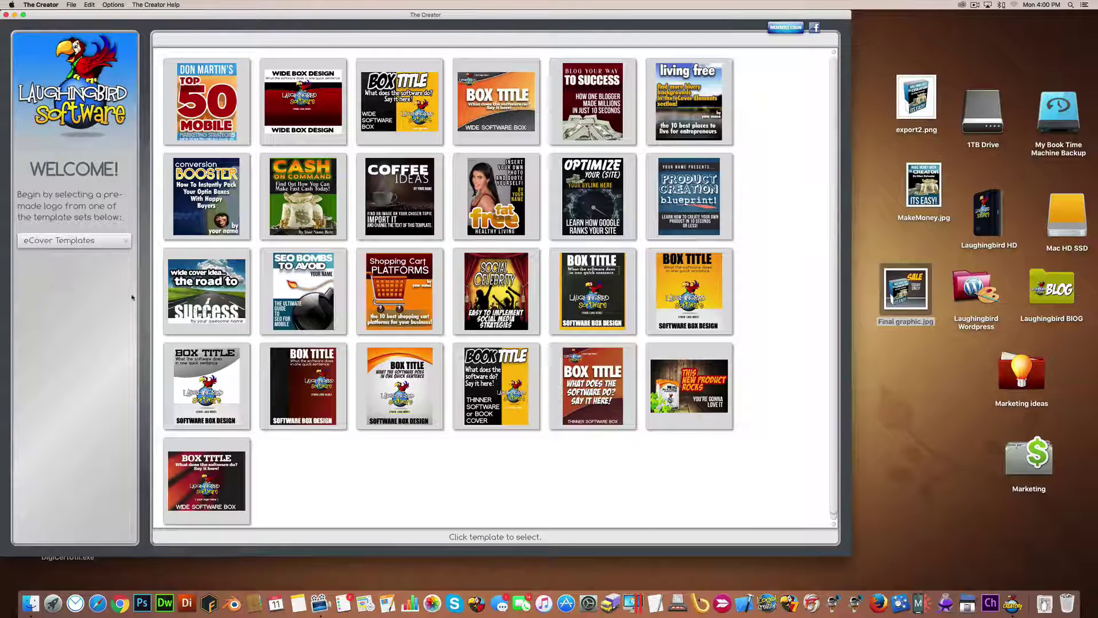
# Open the road to success cover template and export it as Export1b.jpg.
pyautogui.click(195, 296)
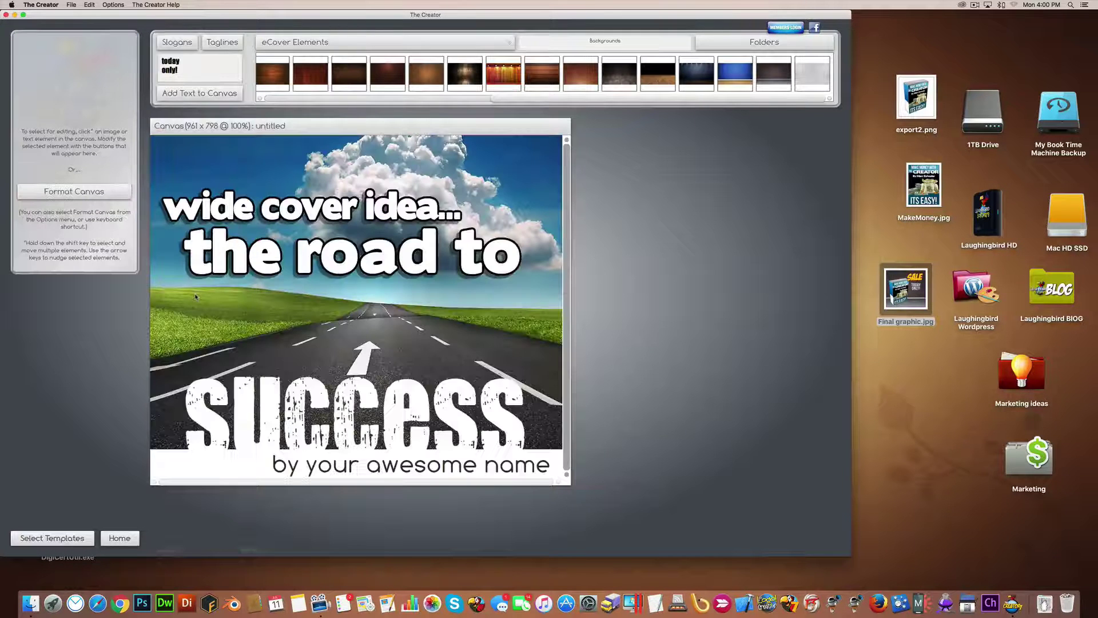
pyautogui.click(69, 5)
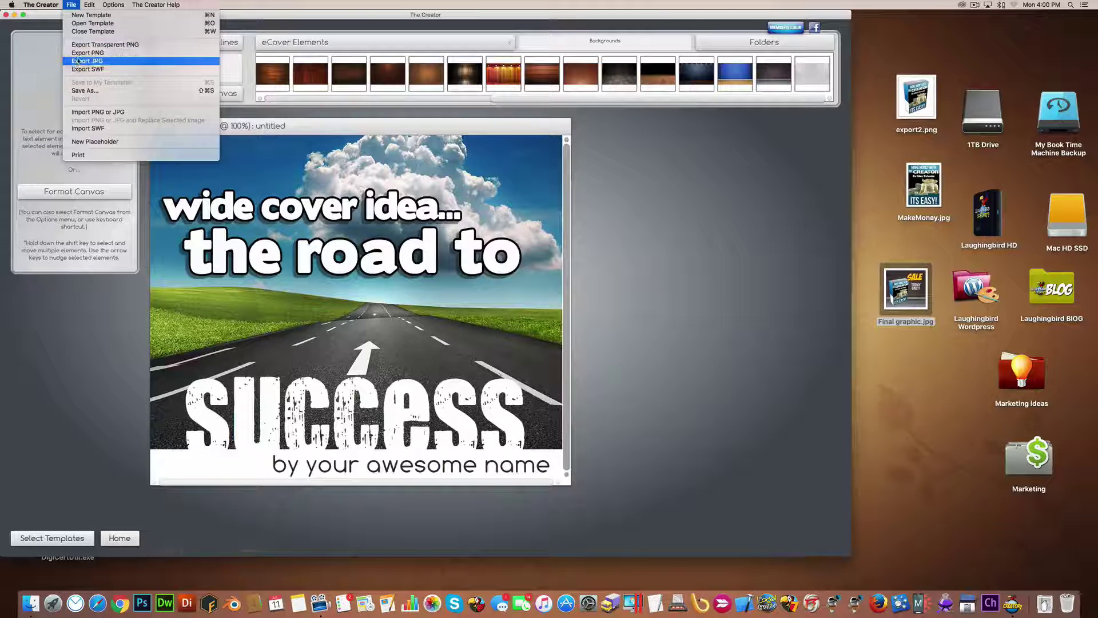
pyautogui.click(79, 61)
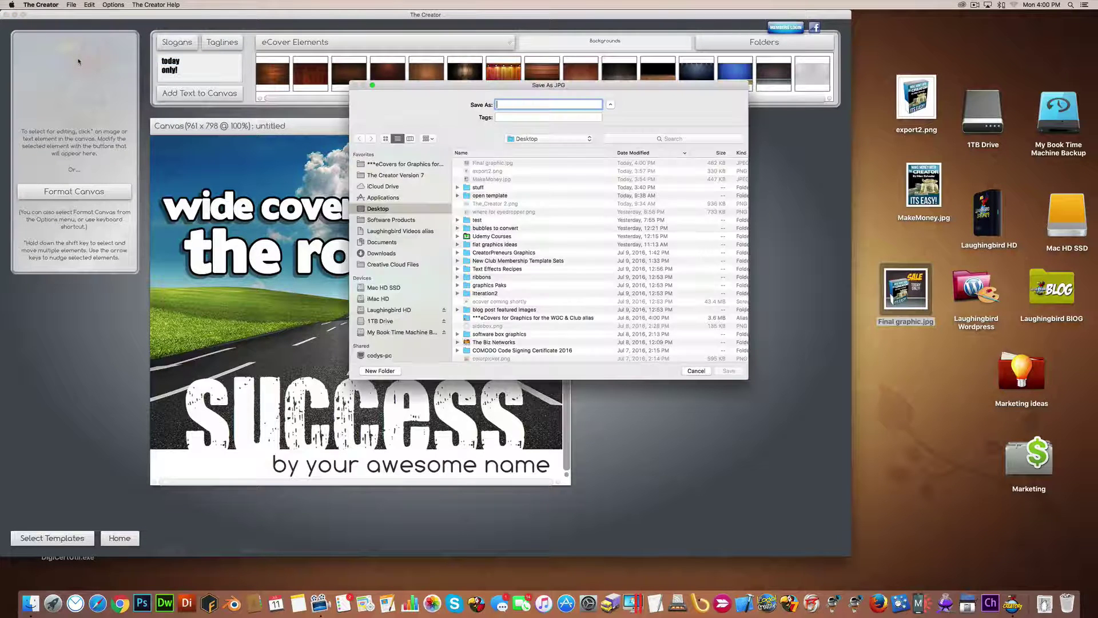
pyautogui.write('Export1b')
pyautogui.press('Return')
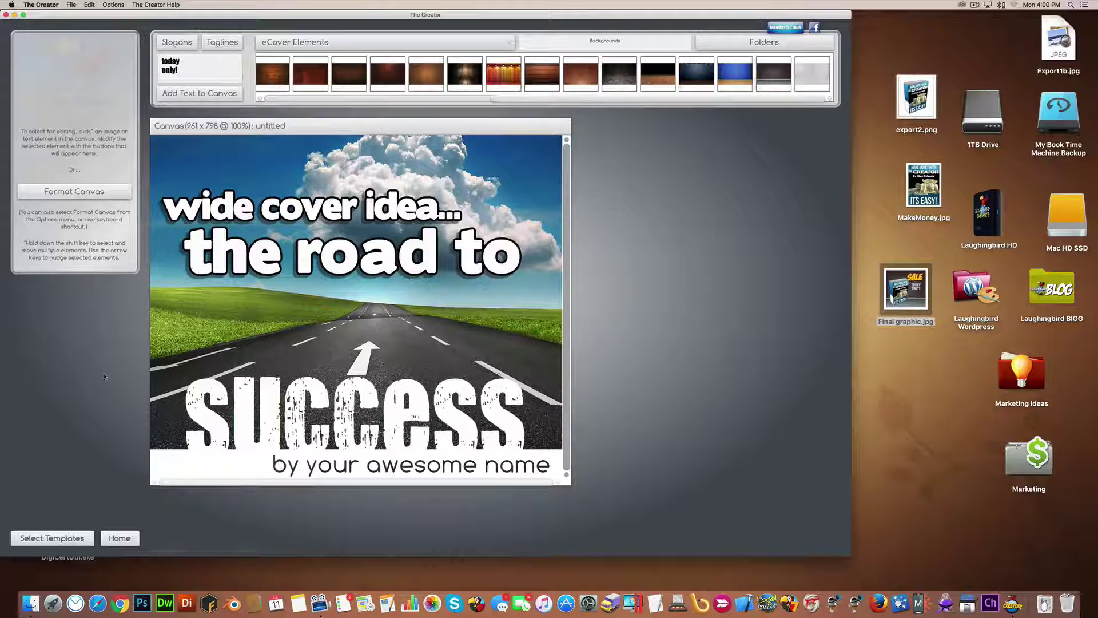
# Close the cover without saving it as a template and browse the 3D eCovers template set.
pyautogui.click(60, 537)
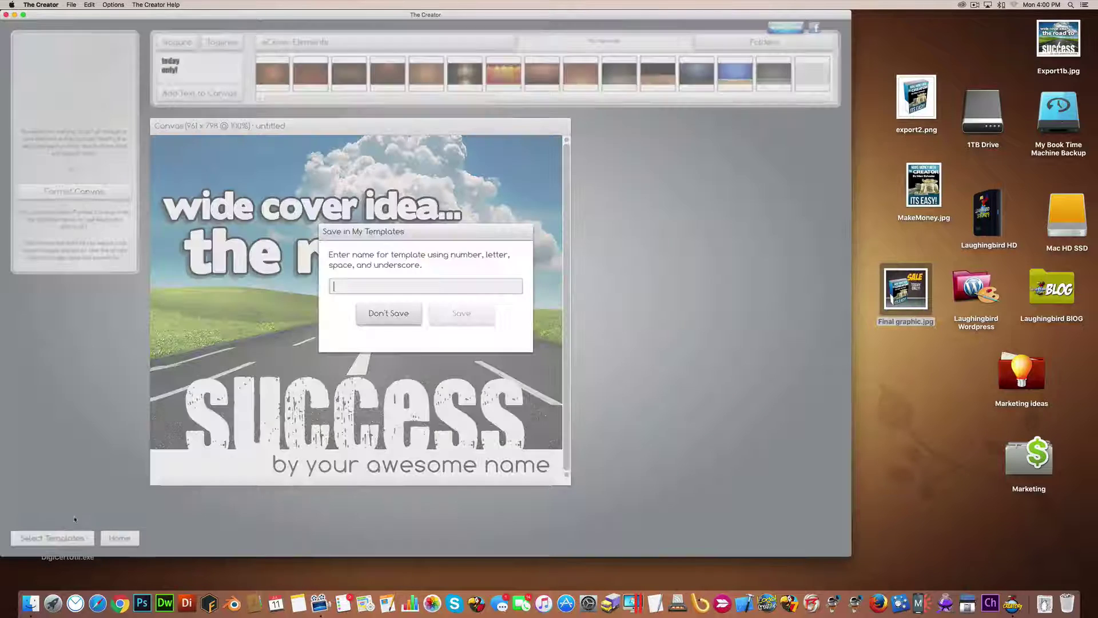
pyautogui.click(385, 314)
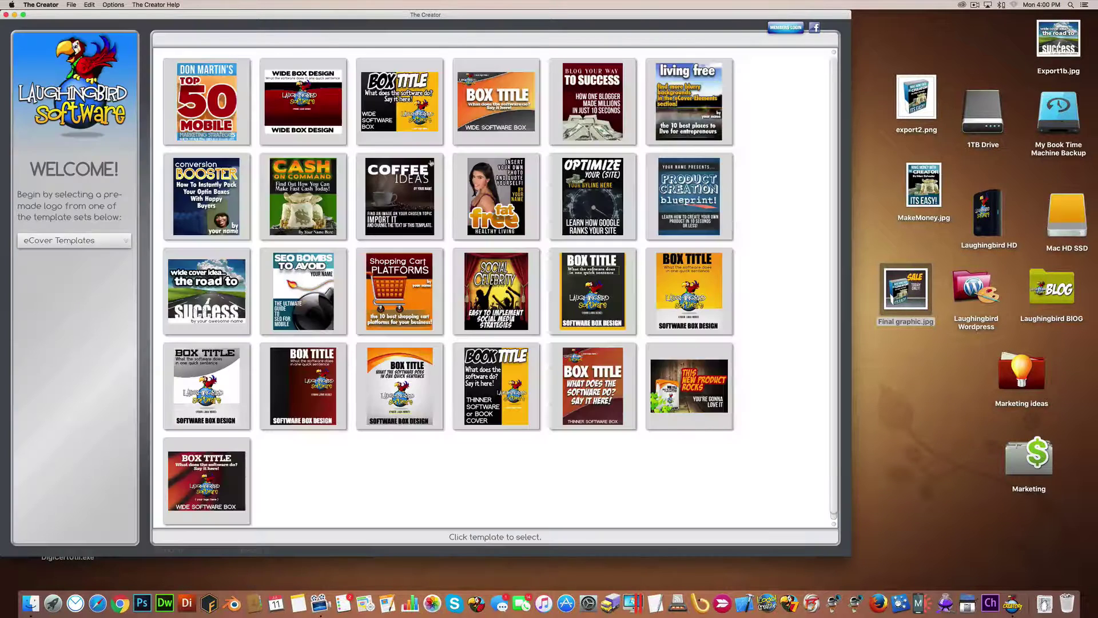
pyautogui.click(92, 240)
pyautogui.click(71, 241)
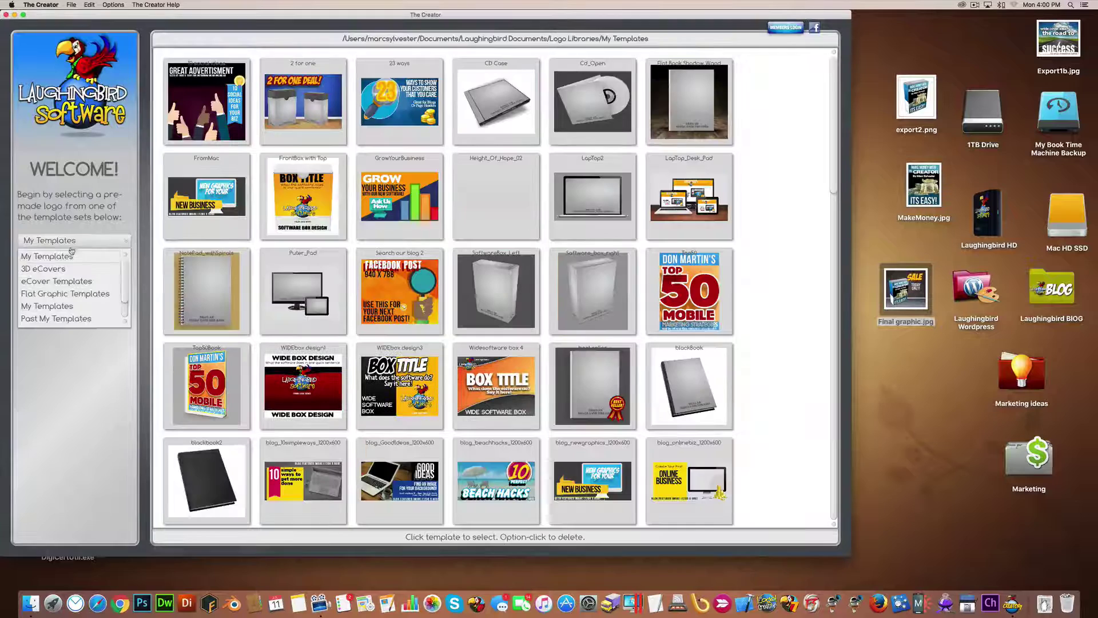
pyautogui.click(43, 269)
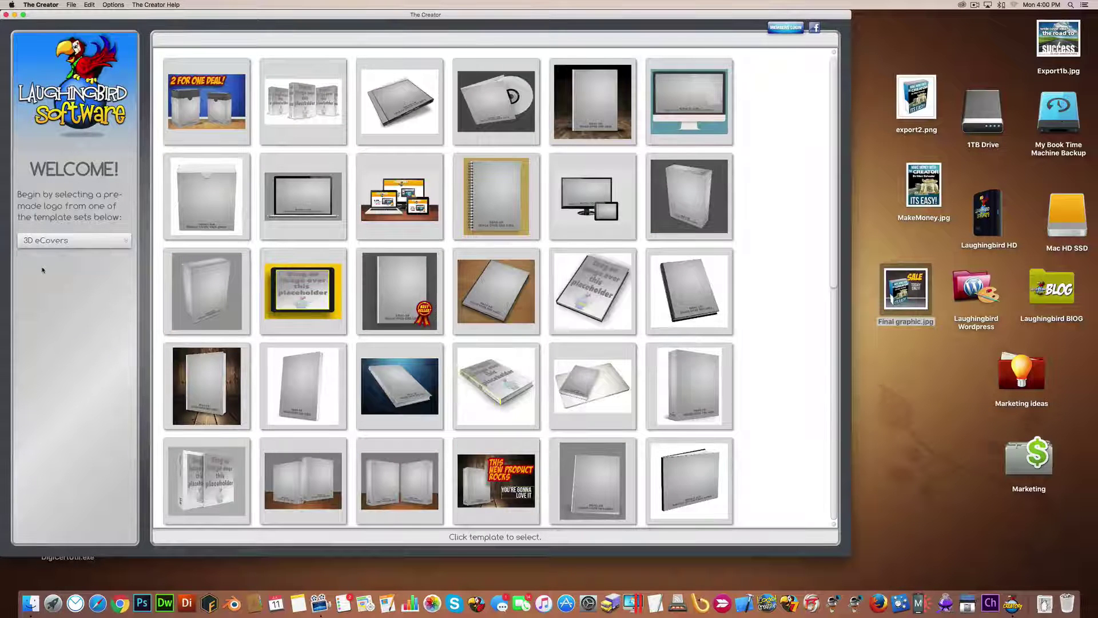
pyautogui.scroll(-10, 241, 190)
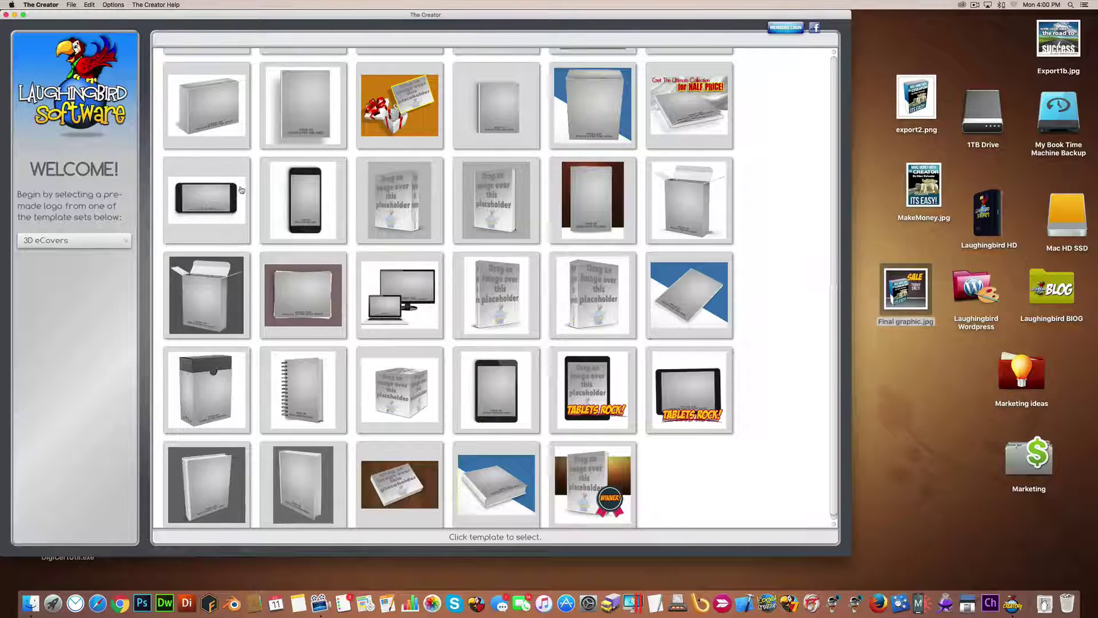
pyautogui.scroll(3, 278, 192)
# Open the mauve stacked-paper template and drop Export1b.jpg into its image placeholder.
pyautogui.click(307, 396)
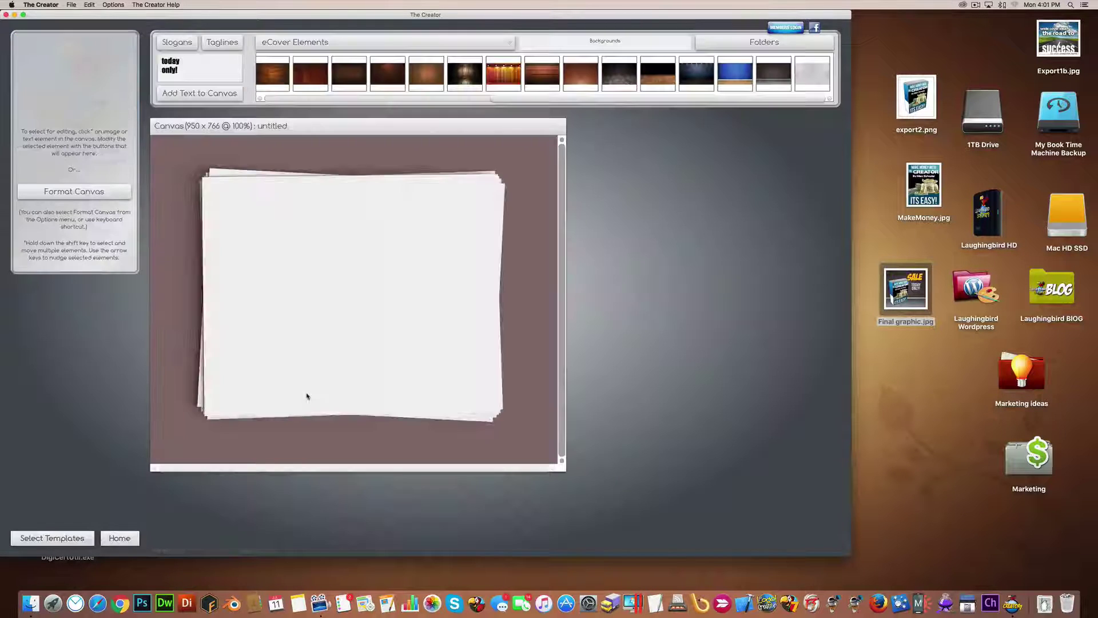
pyautogui.click(350, 284)
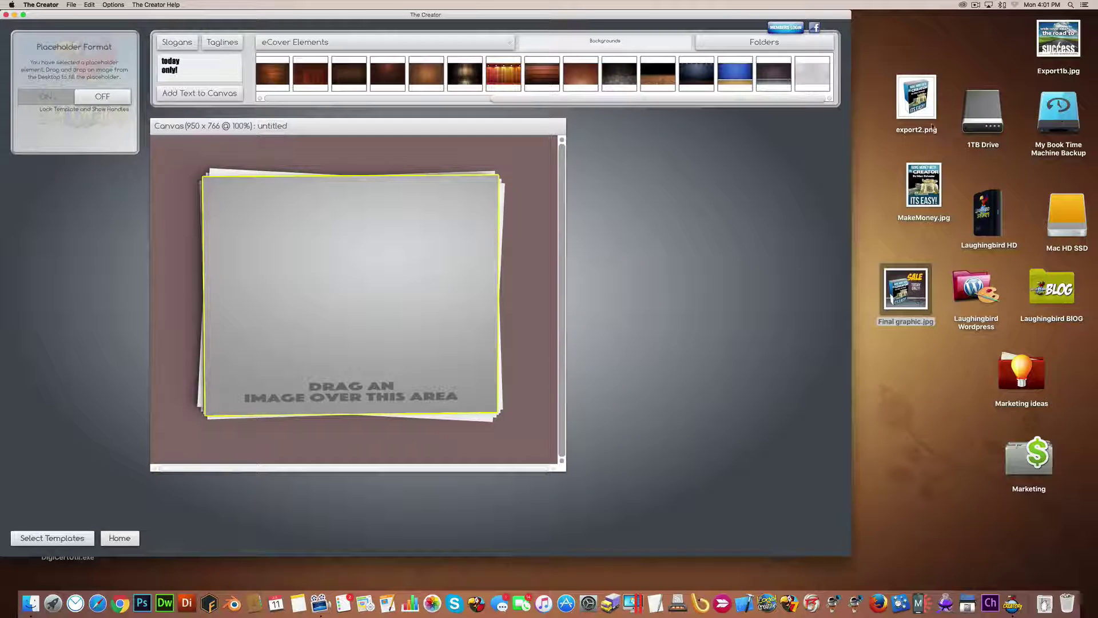
pyautogui.moveTo(1058, 43); pyautogui.dragTo(382, 262)
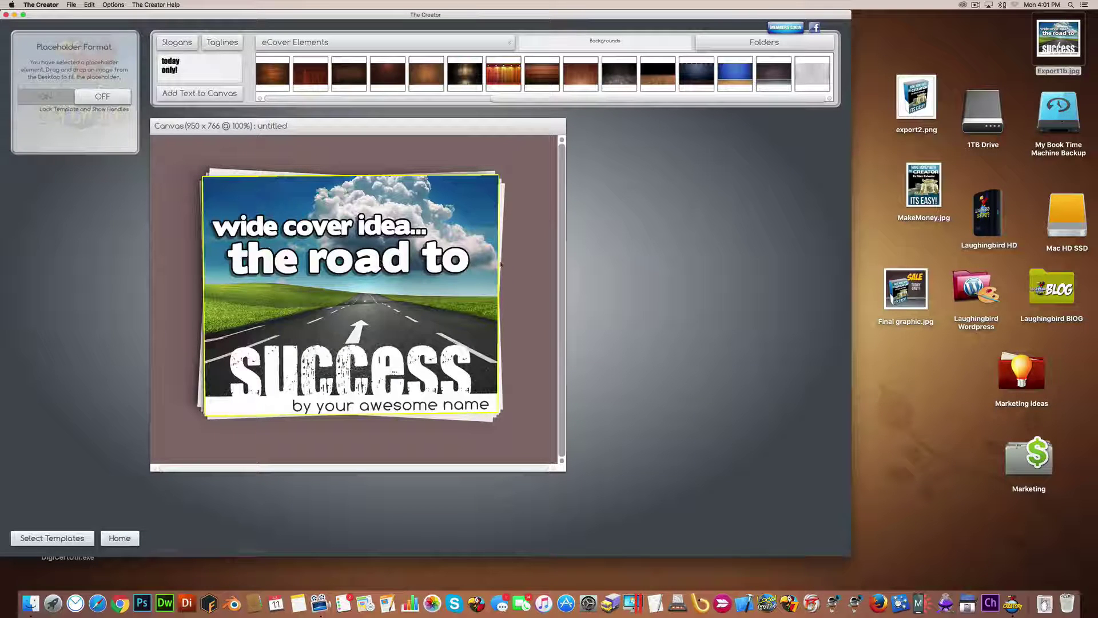
pyautogui.click(526, 264)
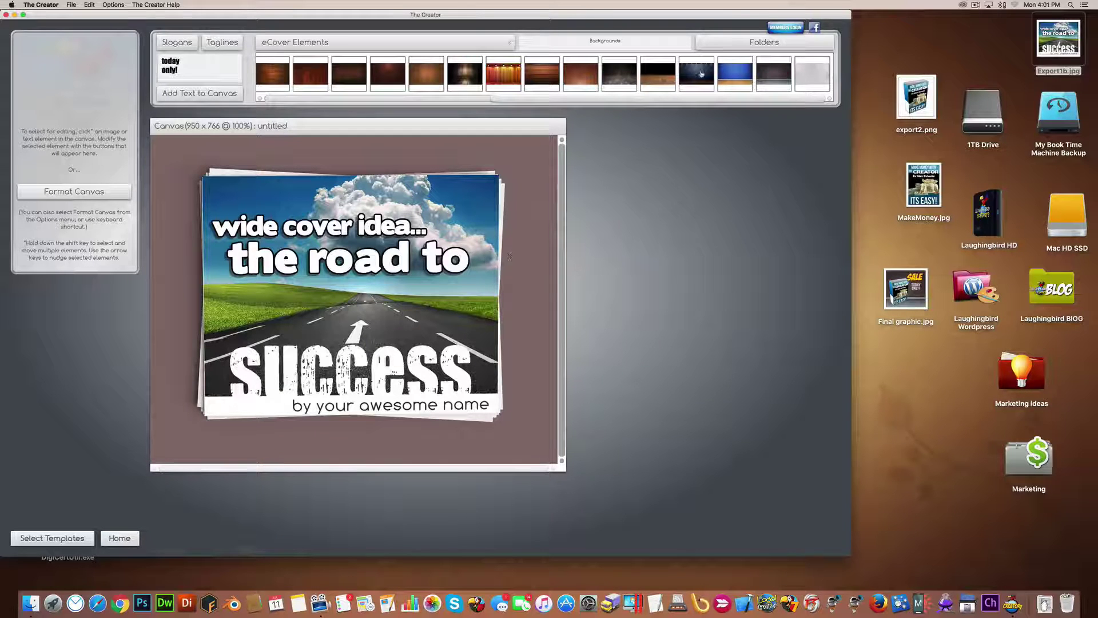
# Add the blue curtain background and send it behind the paper stack.
pyautogui.moveTo(701, 74); pyautogui.dragTo(343, 216)
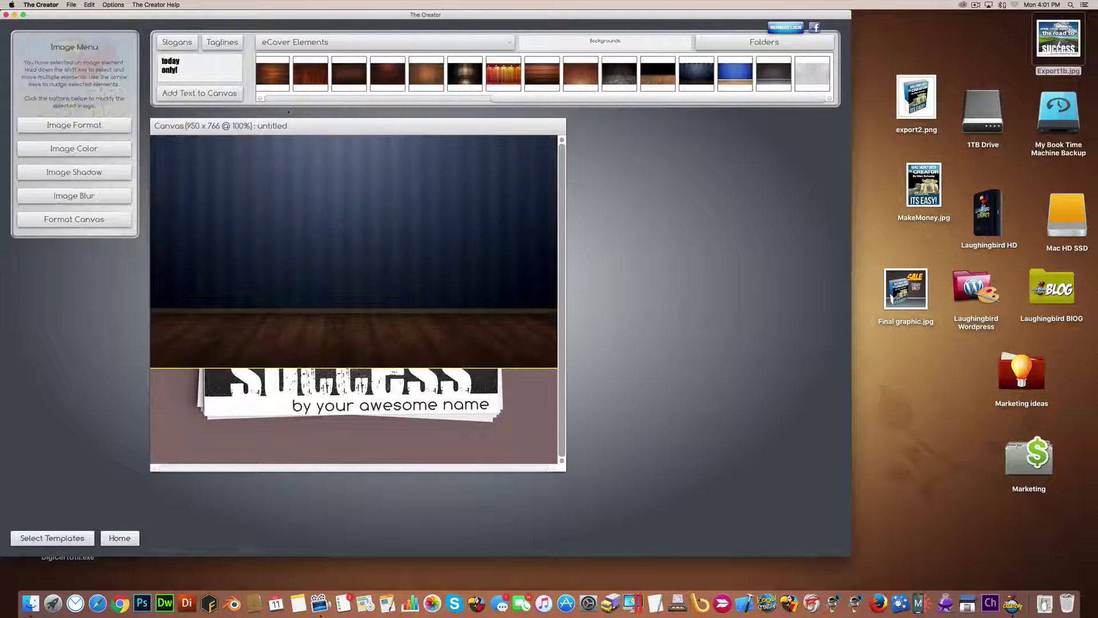
pyautogui.click(113, 5)
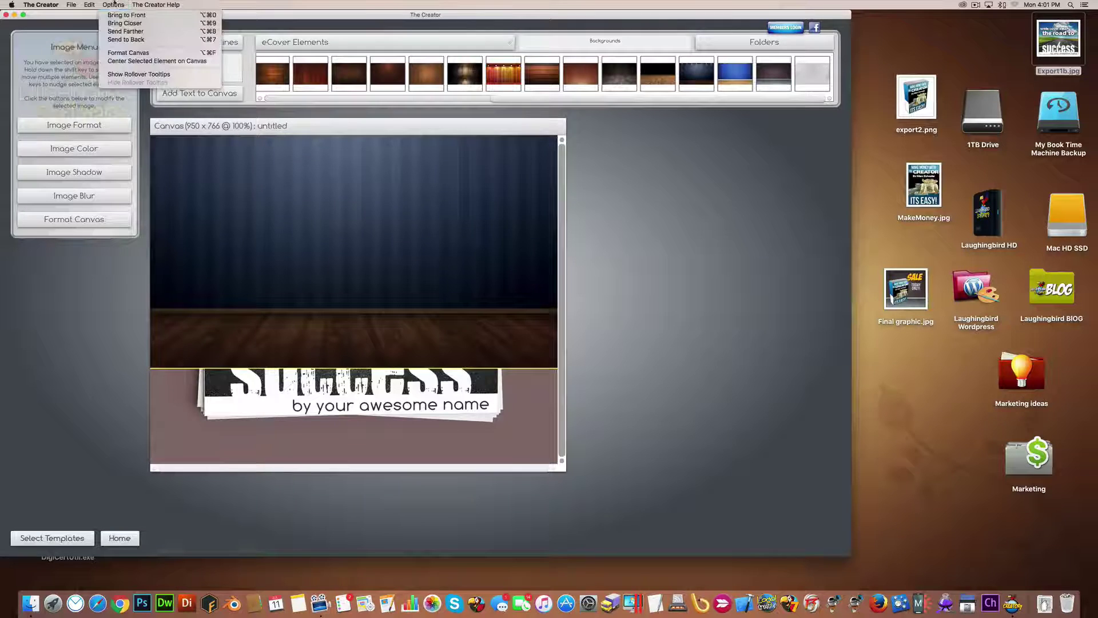
pyautogui.click(114, 39)
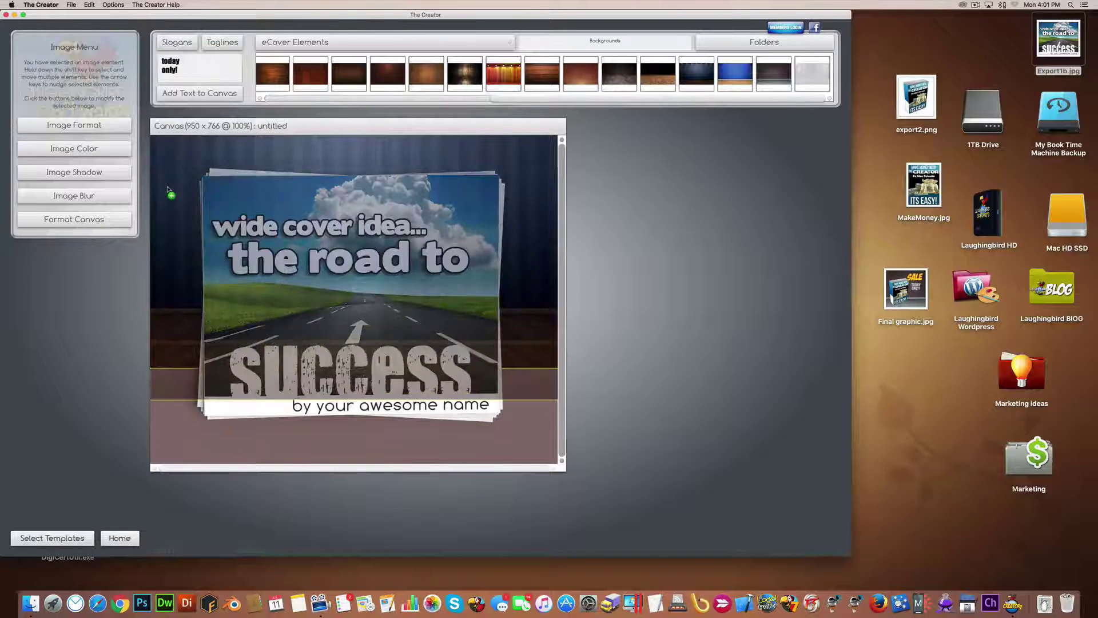
# Stretch the background to 1.41 height and trim the canvas to 916 × 734.
pyautogui.click(87, 121)
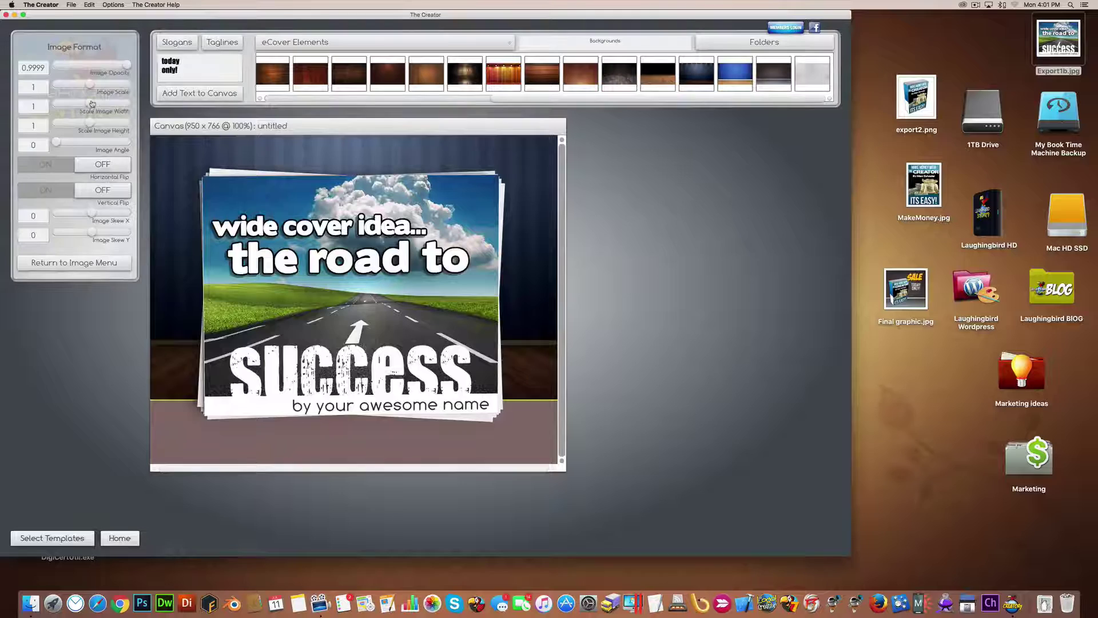
pyautogui.moveTo(86, 122); pyautogui.dragTo(108, 128)
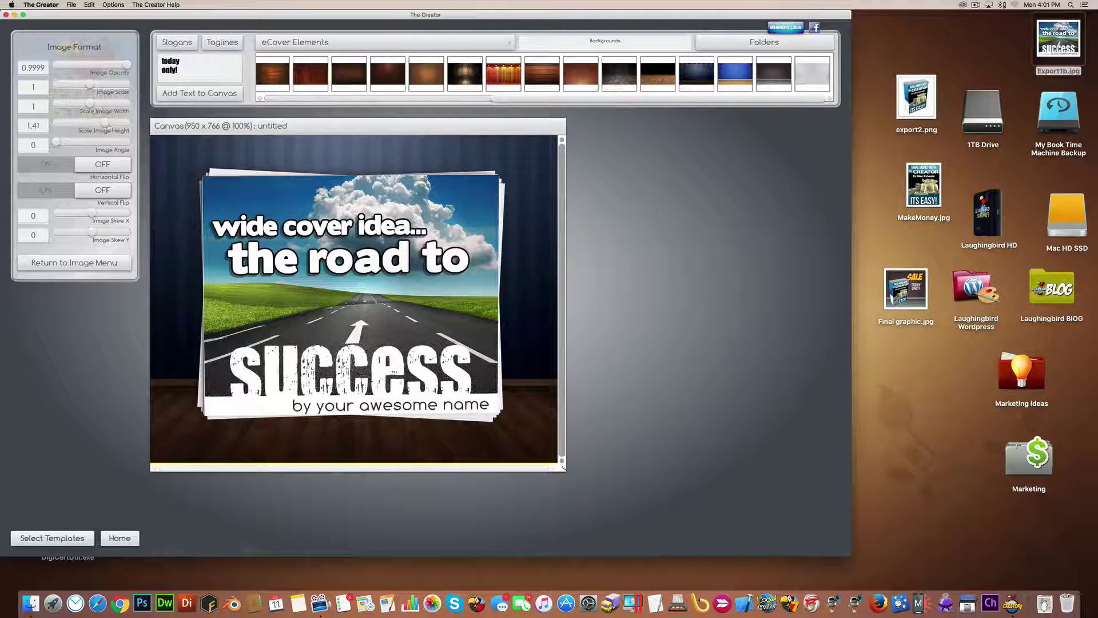
pyautogui.moveTo(563, 468); pyautogui.dragTo(549, 454)
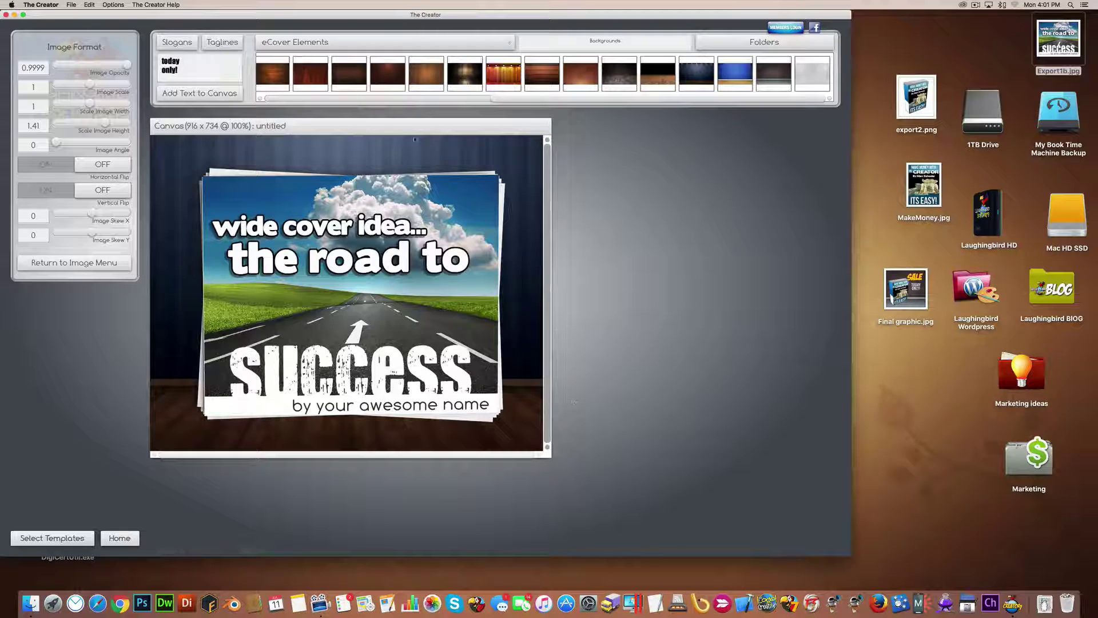
pyautogui.click(71, 4)
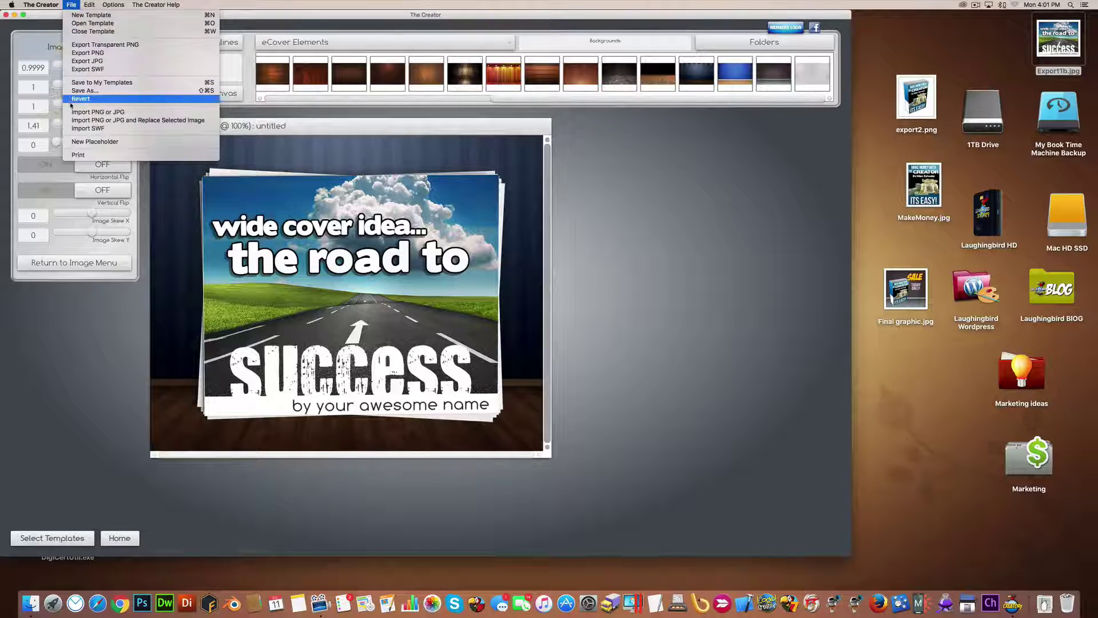
# Export the paper-stack mockup as a JPG named 'Road to success'.
pyautogui.click(88, 61)
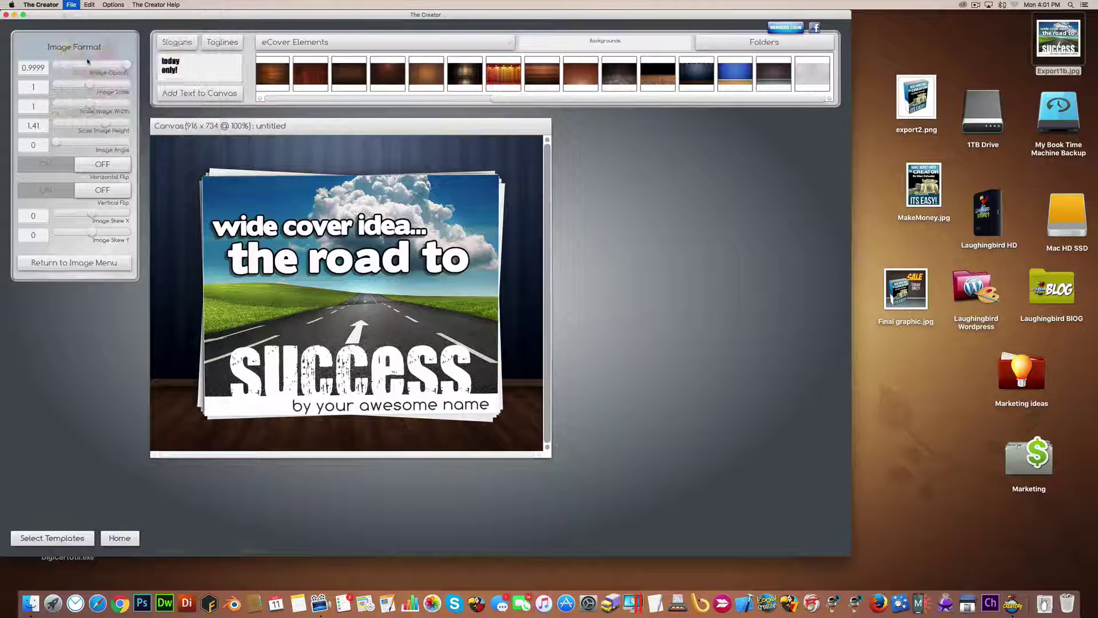
pyautogui.write('Road to')
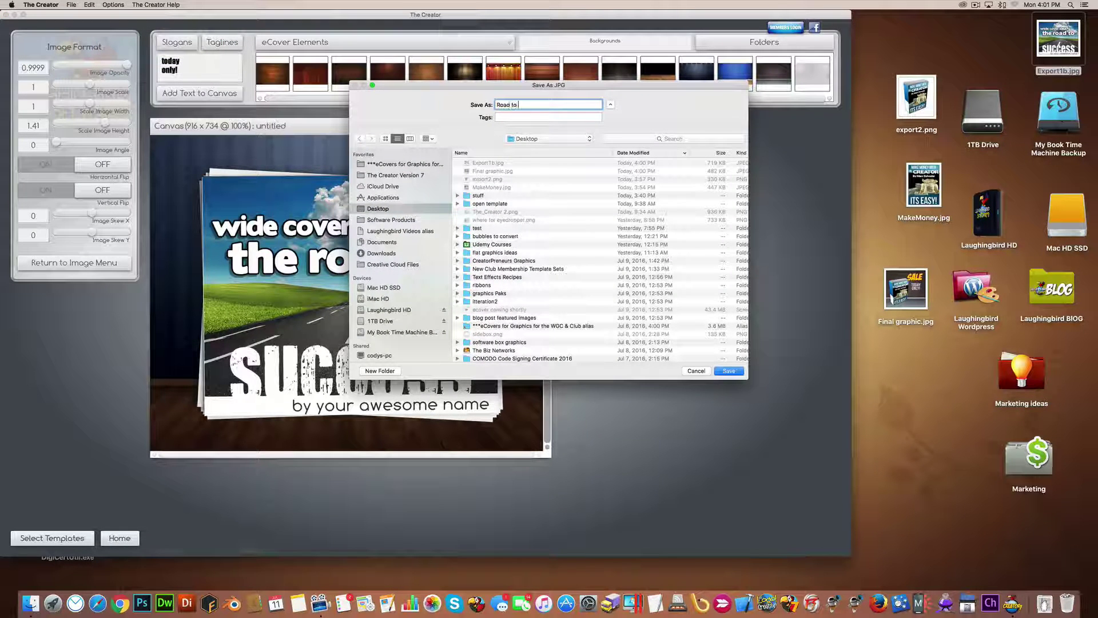
pyautogui.write(' success!')
pyautogui.press('Return')
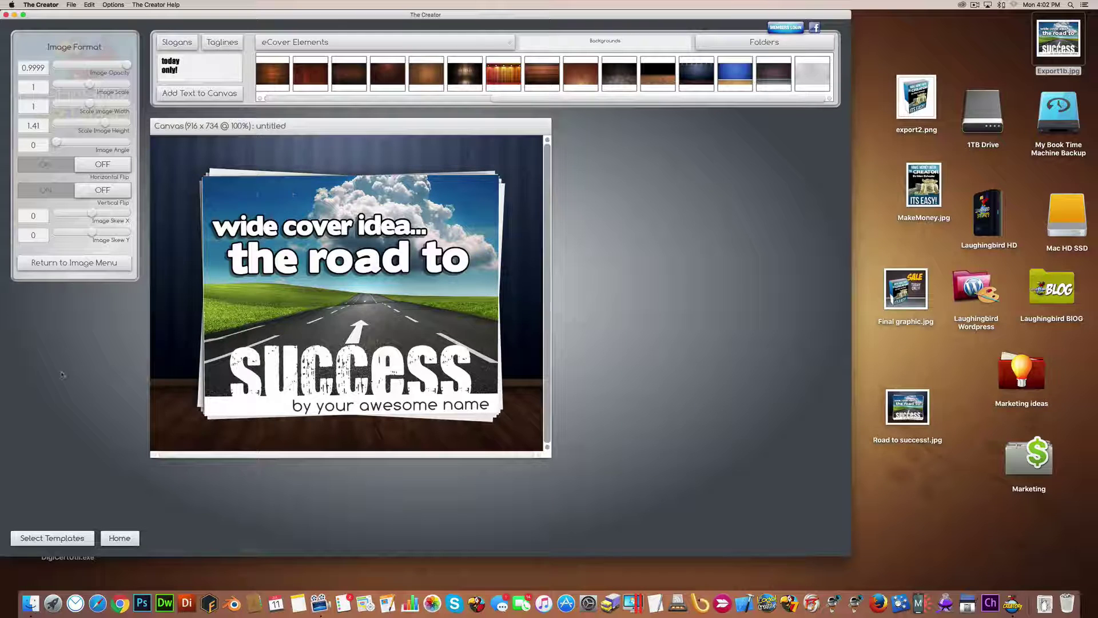
# Discard the paper-stack design unsaved and scroll the 3D eCovers gallery to the open-box template.
pyautogui.click(73, 537)
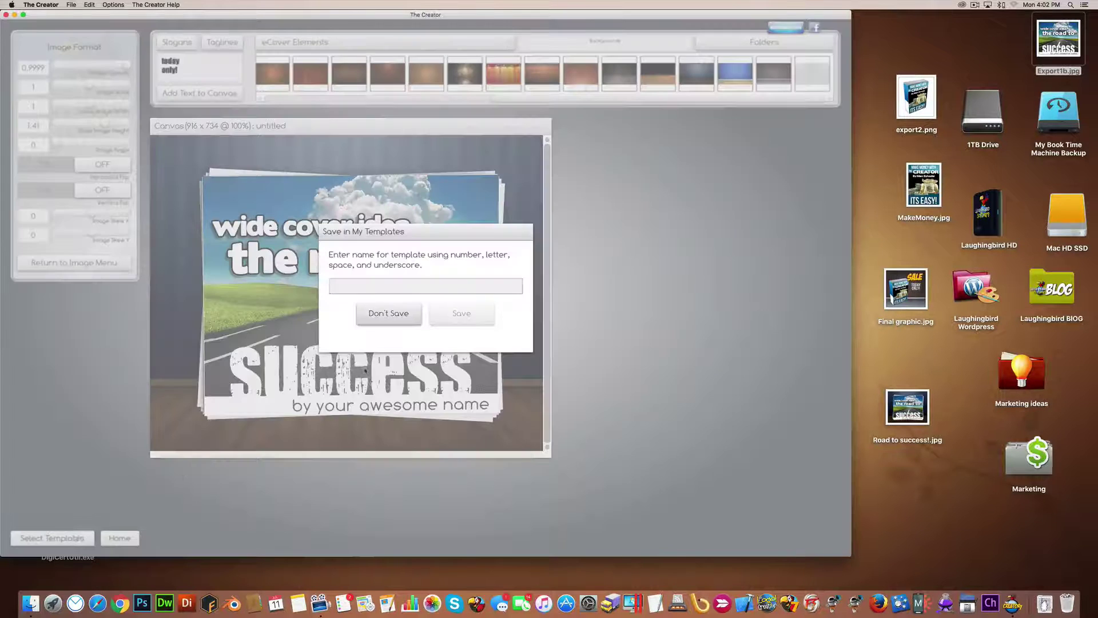
pyautogui.click(389, 314)
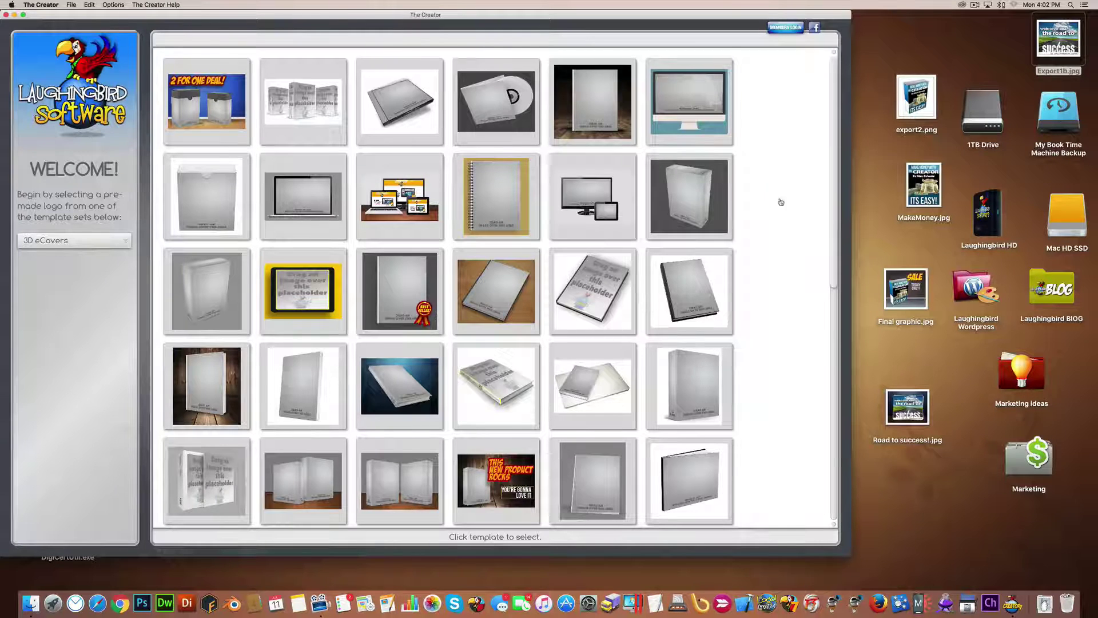
pyautogui.moveTo(835, 223); pyautogui.dragTo(852, 316)
pyautogui.scroll(-8, 852, 316)
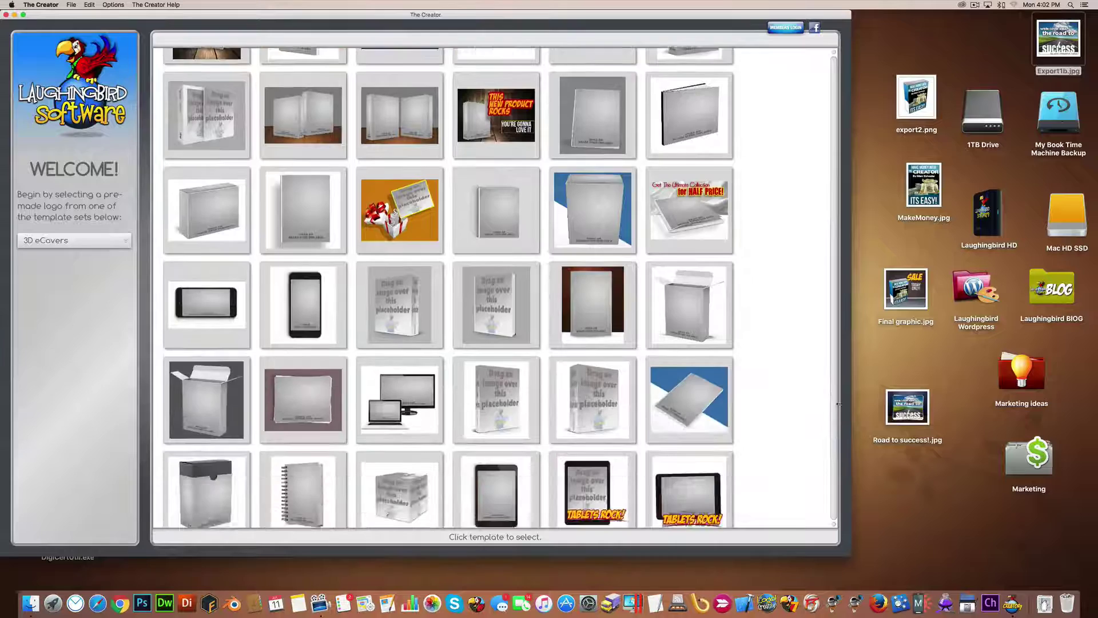
pyautogui.scroll(-2, 837, 421)
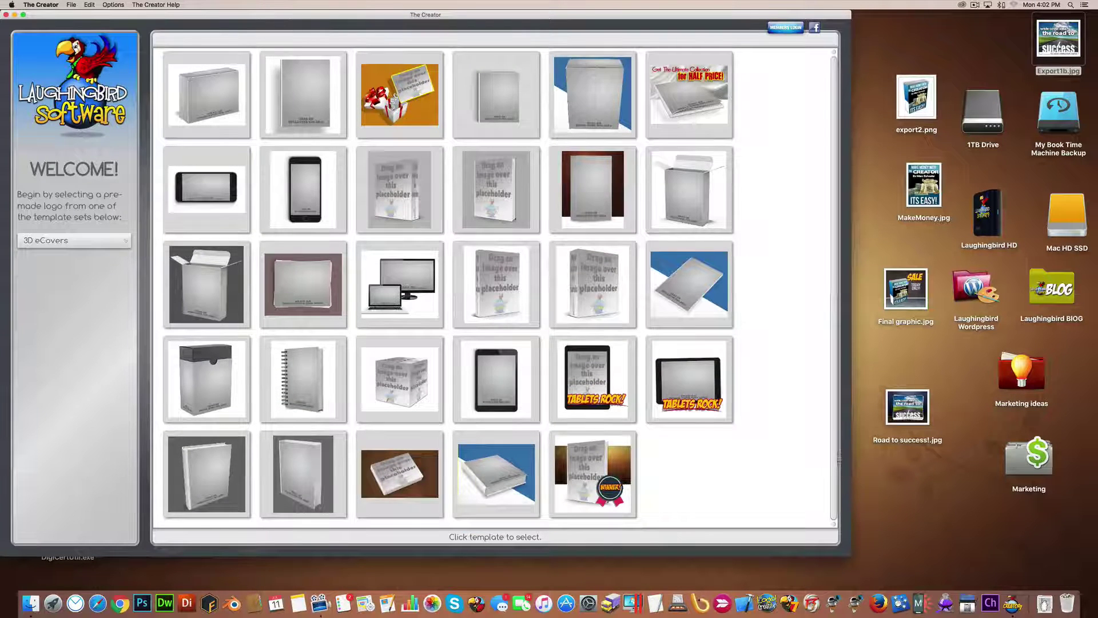
pyautogui.scroll(10, 836, 413)
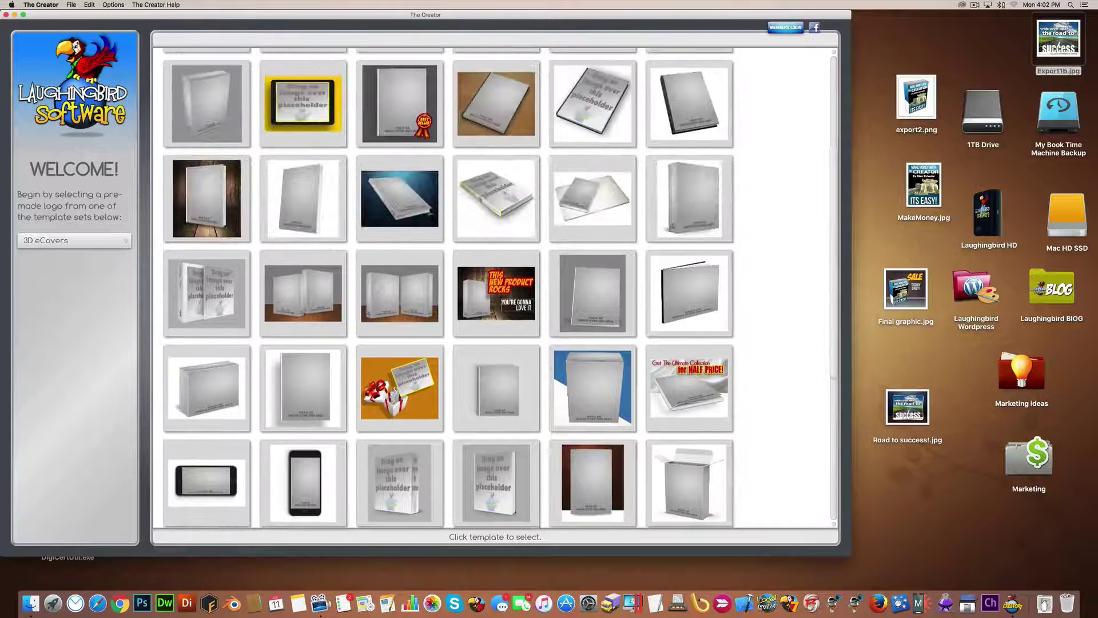
# Open the open-box template, placing Road to success!.jpg inside and MakeMoney.jpg on the front flap.
pyautogui.click(219, 287)
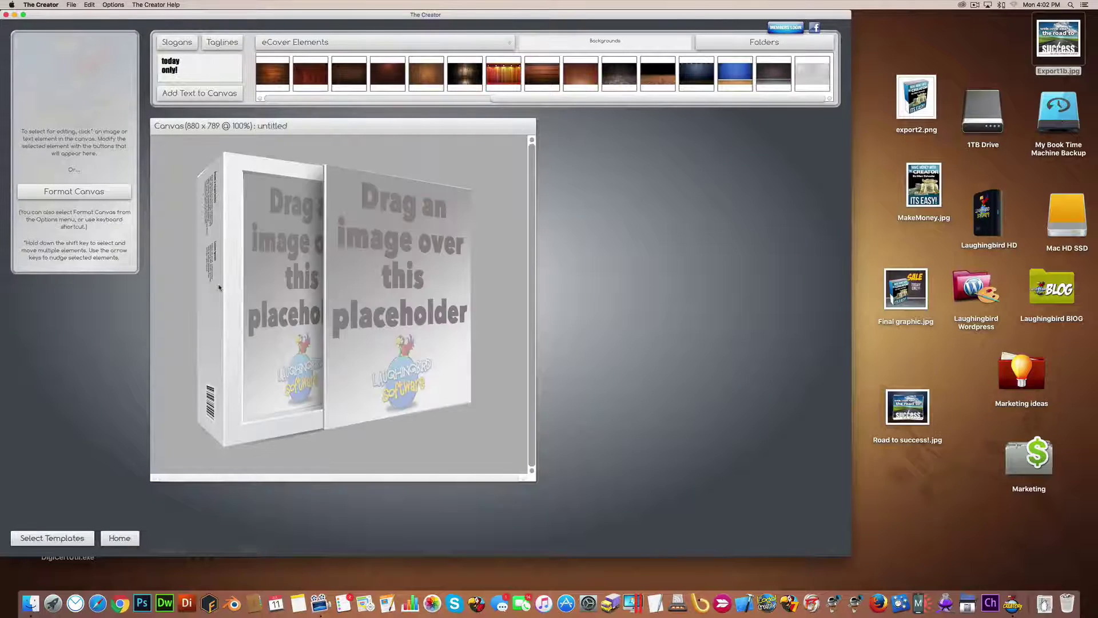
pyautogui.click(405, 217)
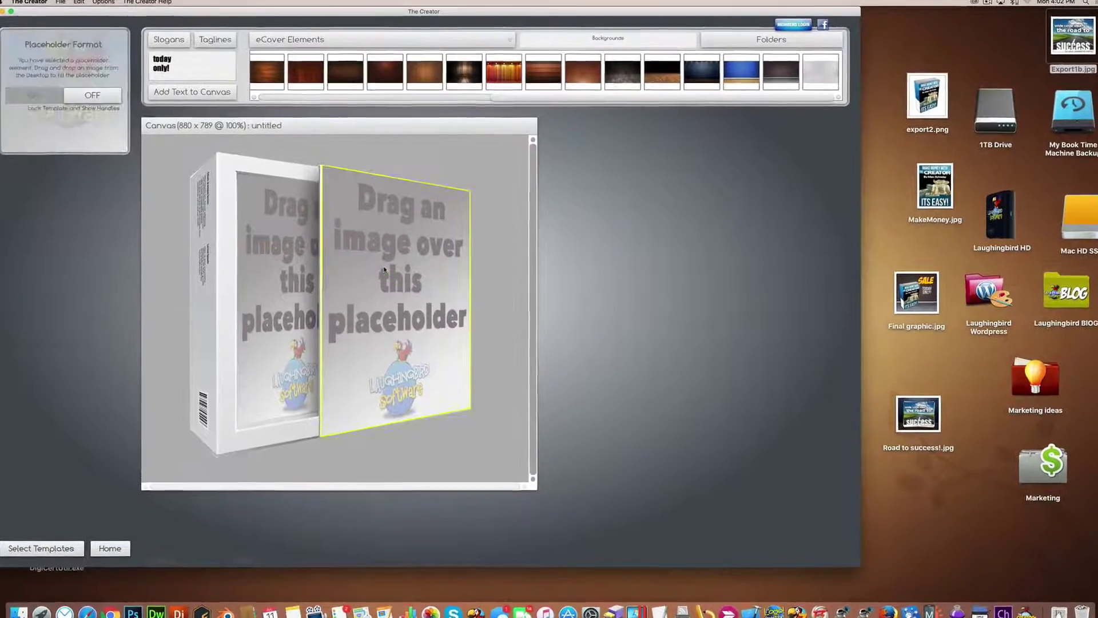
pyautogui.click(292, 246)
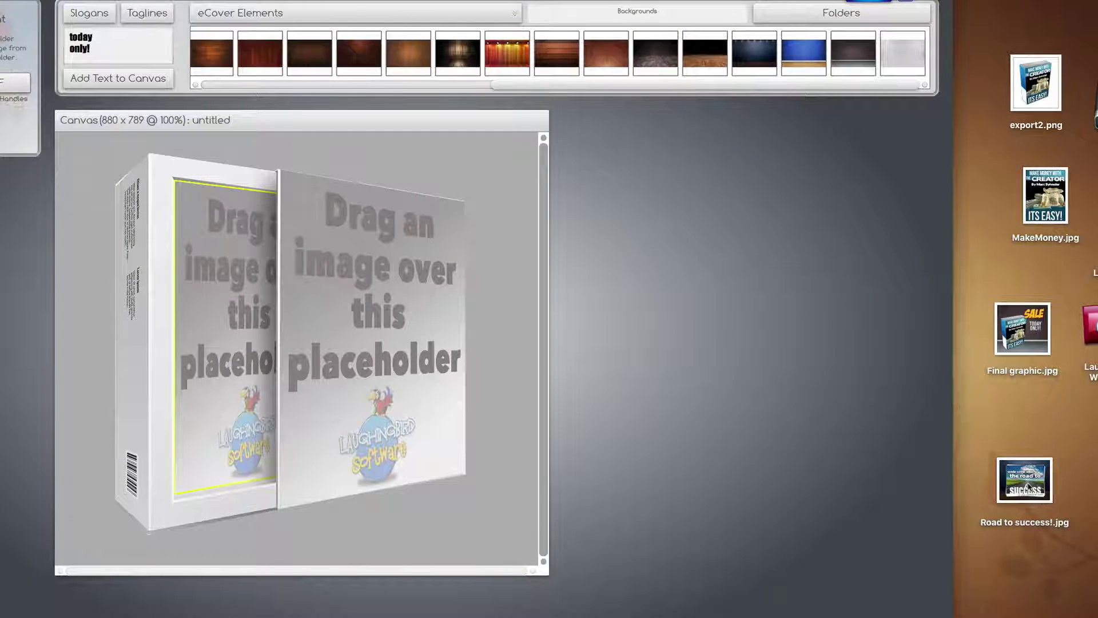
pyautogui.moveTo(1027, 487); pyautogui.dragTo(247, 278)
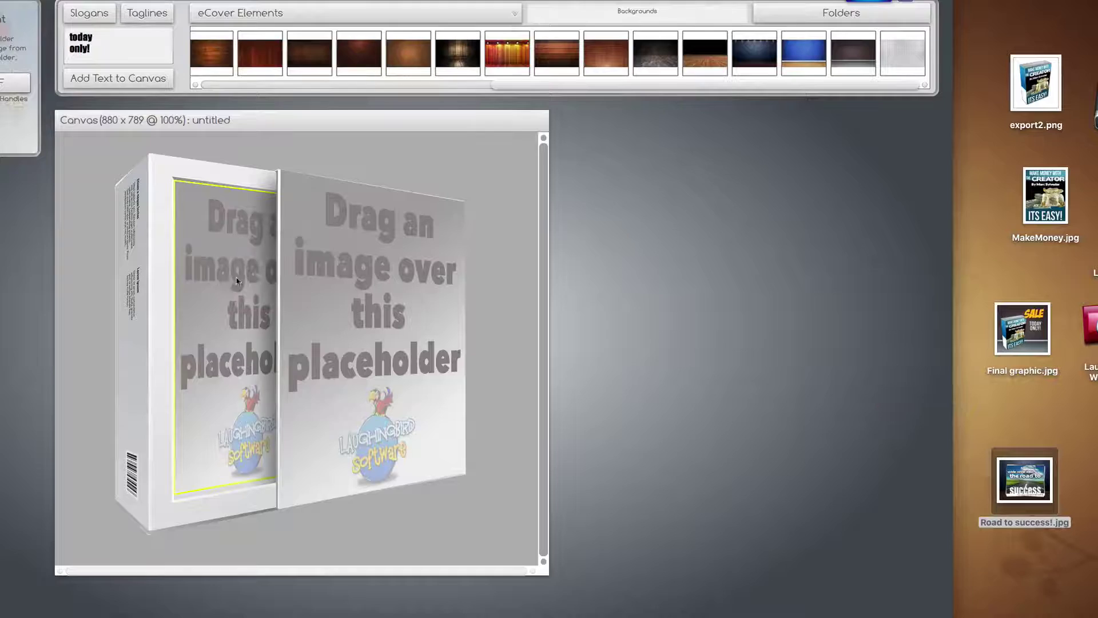
pyautogui.moveTo(237, 280); pyautogui.dragTo(237, 280)
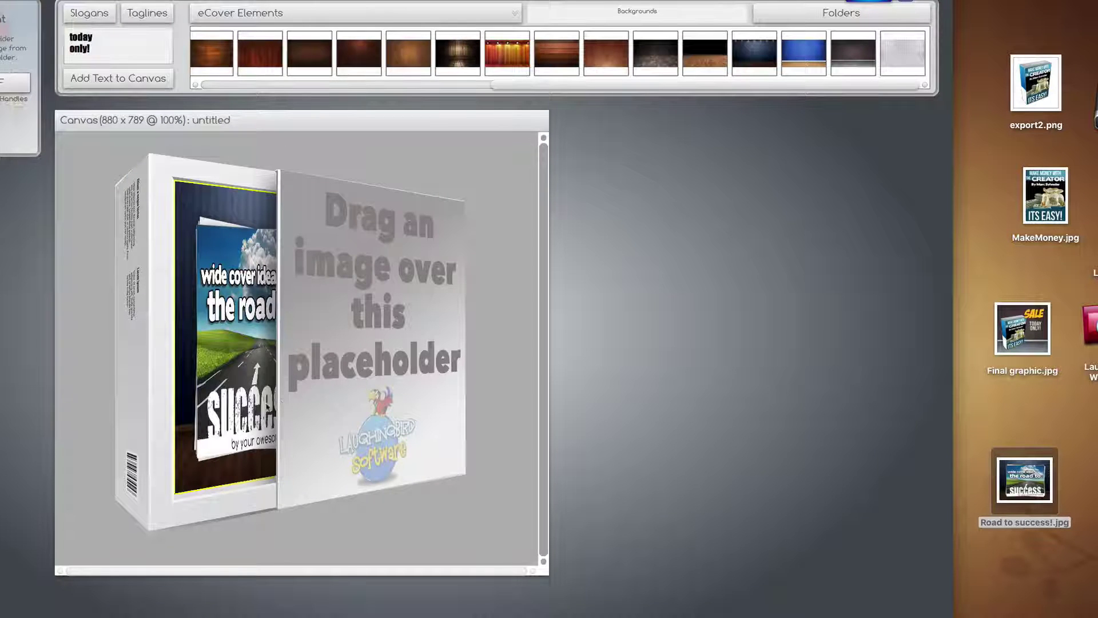
pyautogui.click(360, 343)
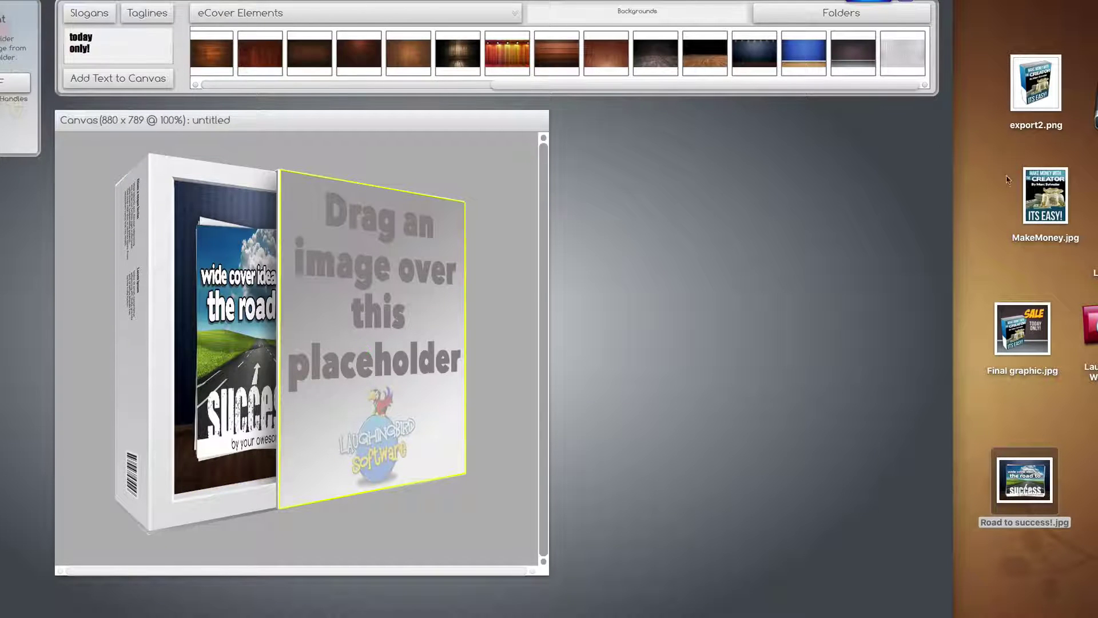
pyautogui.moveTo(1036, 192); pyautogui.dragTo(429, 231)
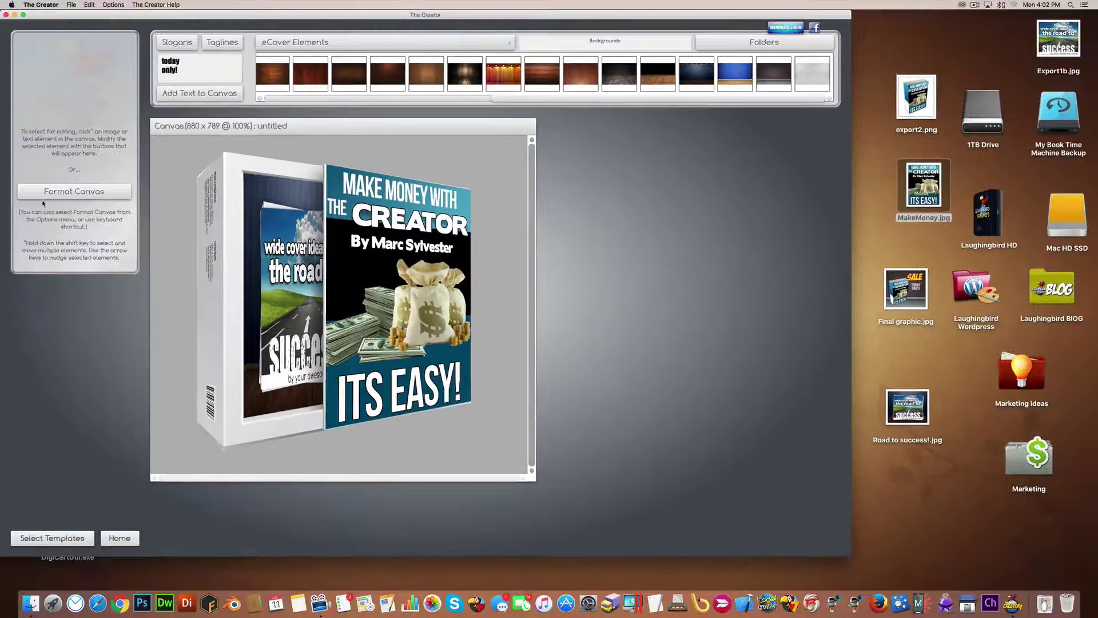
# Set the canvas background colour to dark charcoal 363636 in Format Canvas.
pyautogui.click(52, 194)
pyautogui.moveTo(57, 151)
pyautogui.mouseDown()
pyautogui.moveTo(85, 150)
pyautogui.moveTo(107, 127)
pyautogui.moveTo(23, 129)
pyautogui.moveTo(17, 164)
pyautogui.moveTo(18, 155)
pyautogui.mouseUp()
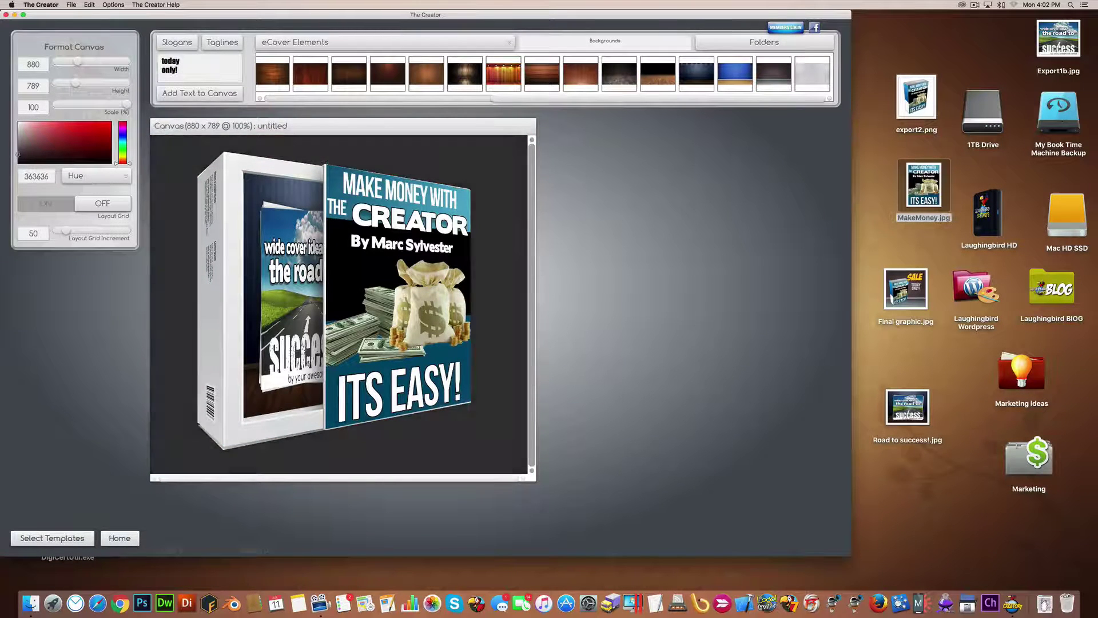